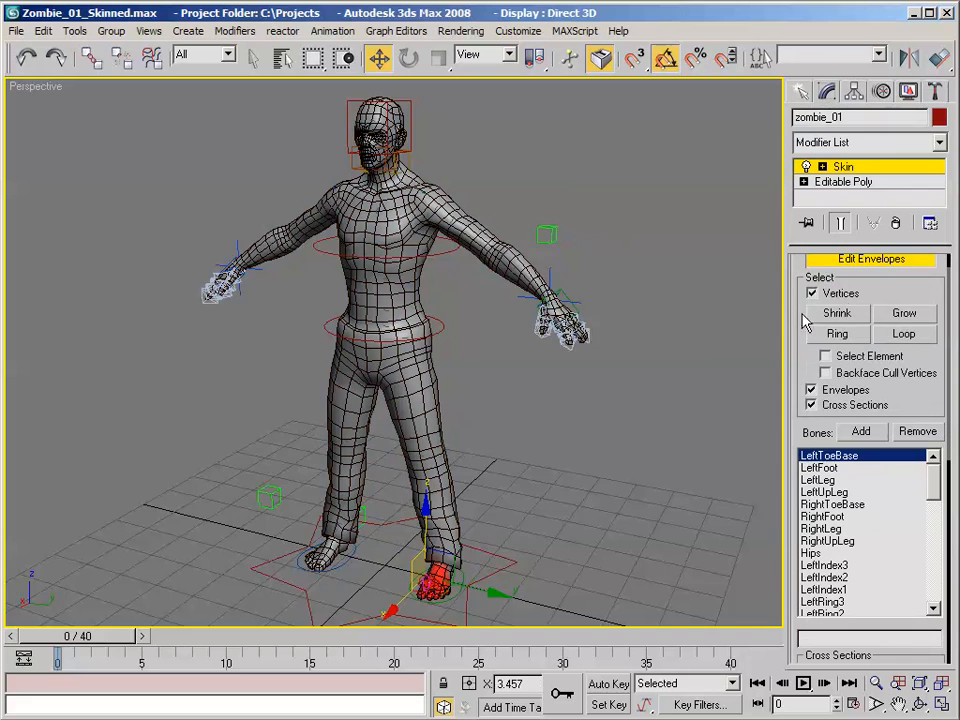
# Exclude cross sections from selection while editing the zombie's Skin envelopes around the left foot.
pyautogui.scroll(8, 521, 336)
pyautogui.moveTo(542, 336); pyautogui.dragTo(510, 372, button='middle')
pyautogui.scroll(4, 510, 372)
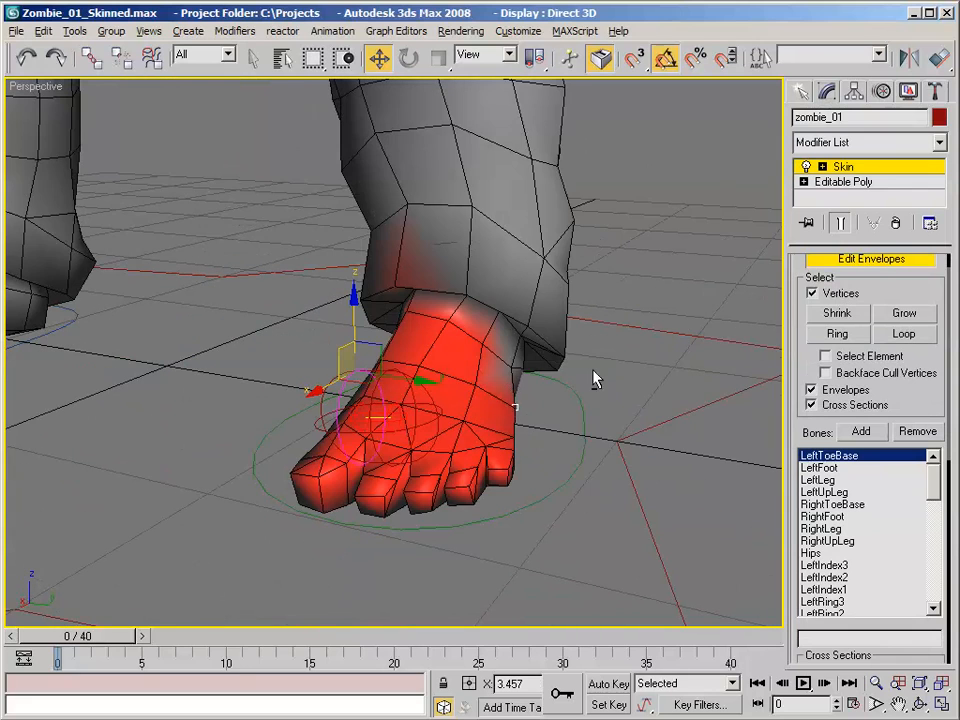
pyautogui.keyDown('alt'); pyautogui.moveTo(593, 380); pyautogui.dragTo(467, 364, button='middle'); pyautogui.keyUp('alt')
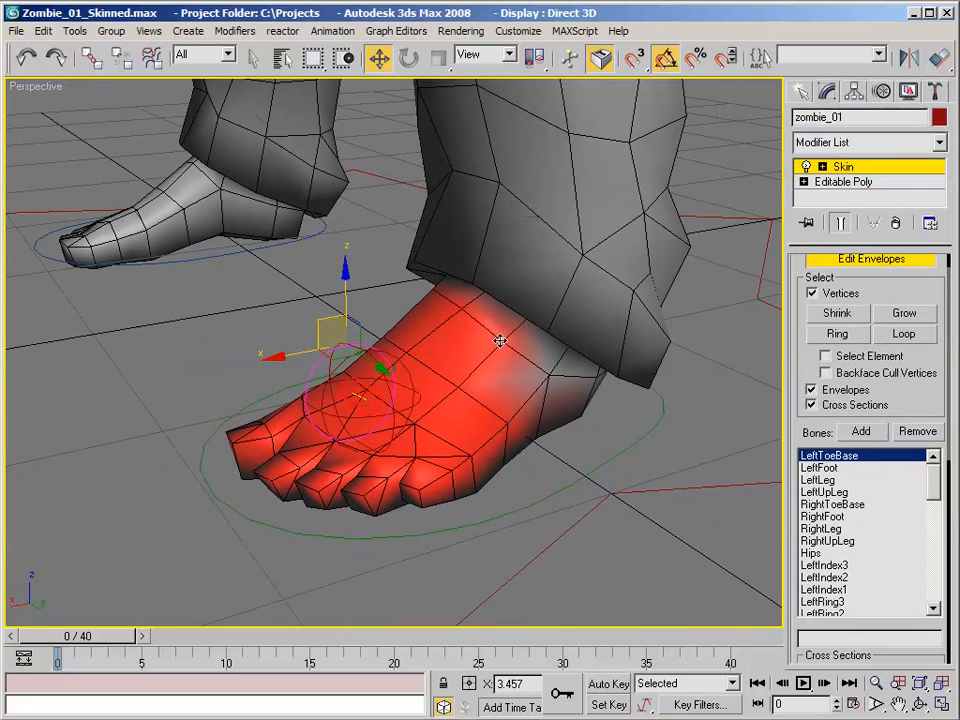
pyautogui.click(864, 402)
pyautogui.moveTo(906, 398); pyautogui.dragTo(906, 423)
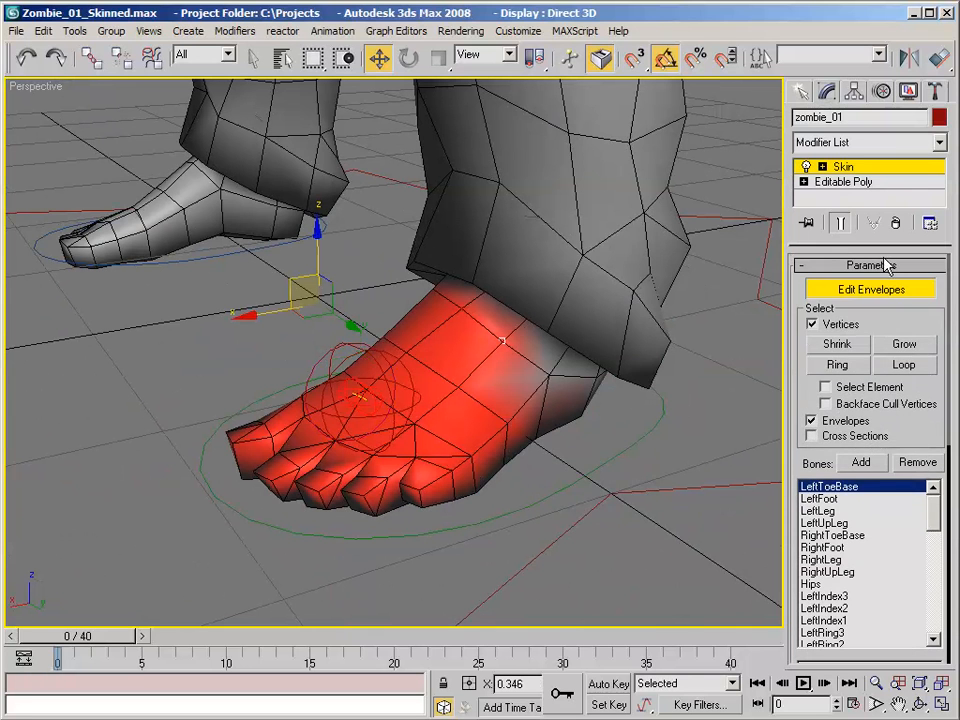
# Hide all envelopes in the Skin modifier's display settings by enabling Show No Envelopes.
pyautogui.click(868, 265)
pyautogui.click(880, 303)
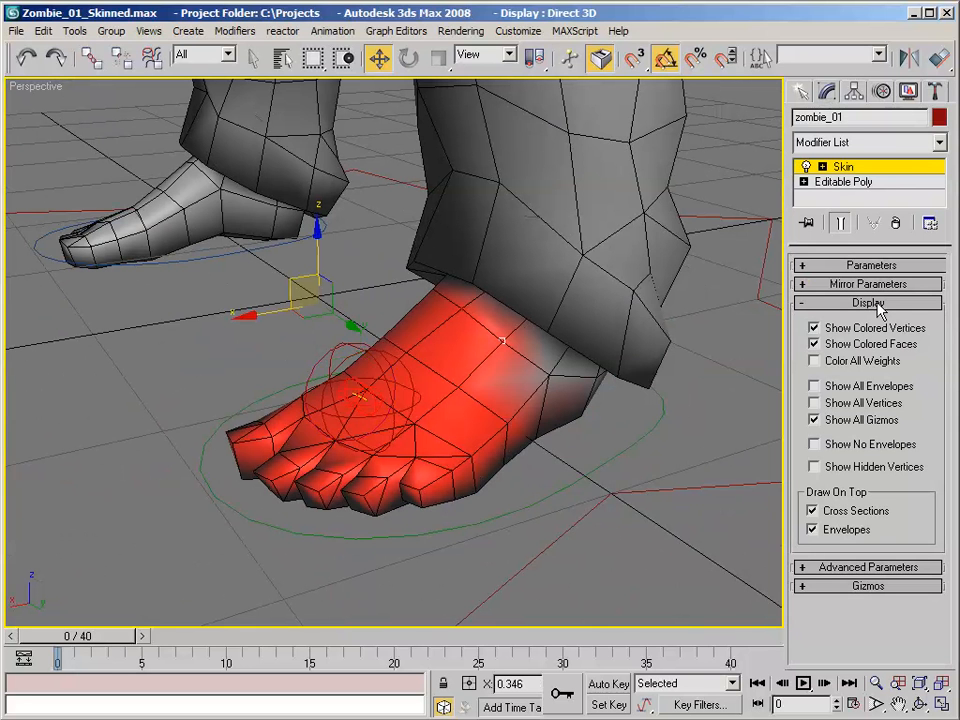
pyautogui.click(865, 447)
pyautogui.keyDown('alt'); pyautogui.moveTo(563, 339); pyautogui.dragTo(516, 347, button='middle'); pyautogui.keyUp('alt')
pyautogui.moveTo(508, 288); pyautogui.dragTo(429, 364, button='middle')
pyautogui.click(903, 303)
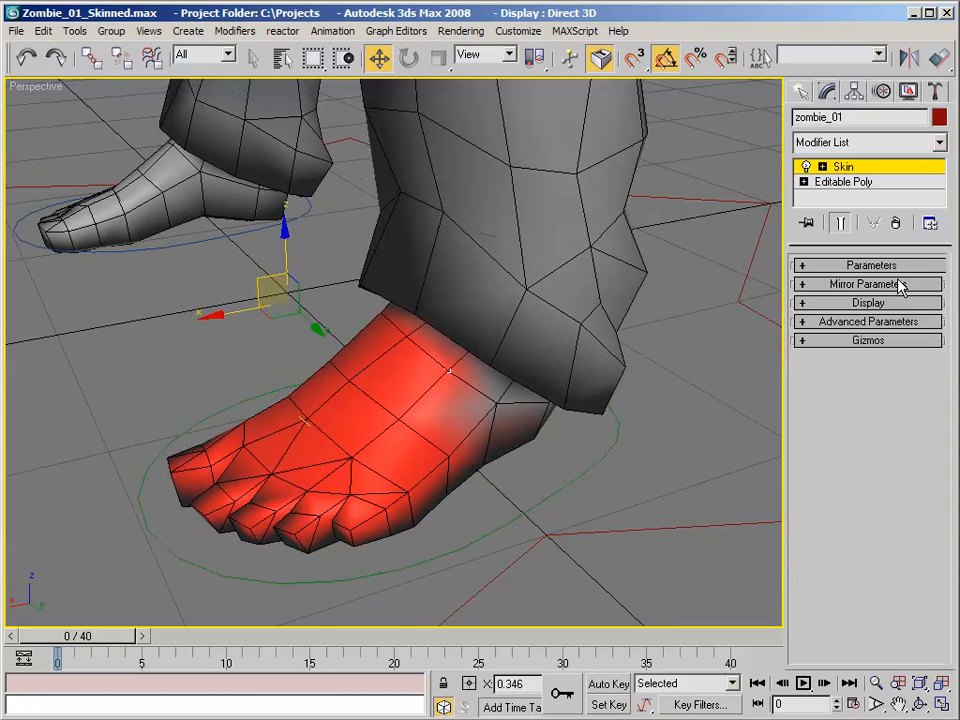
# Open the Weight Tool from the Skin weight properties and place it beside the command panel, clear of the left foot.
pyautogui.click(821, 265)
pyautogui.scroll(3, 372, 277)
pyautogui.scroll(-3, 372, 277)
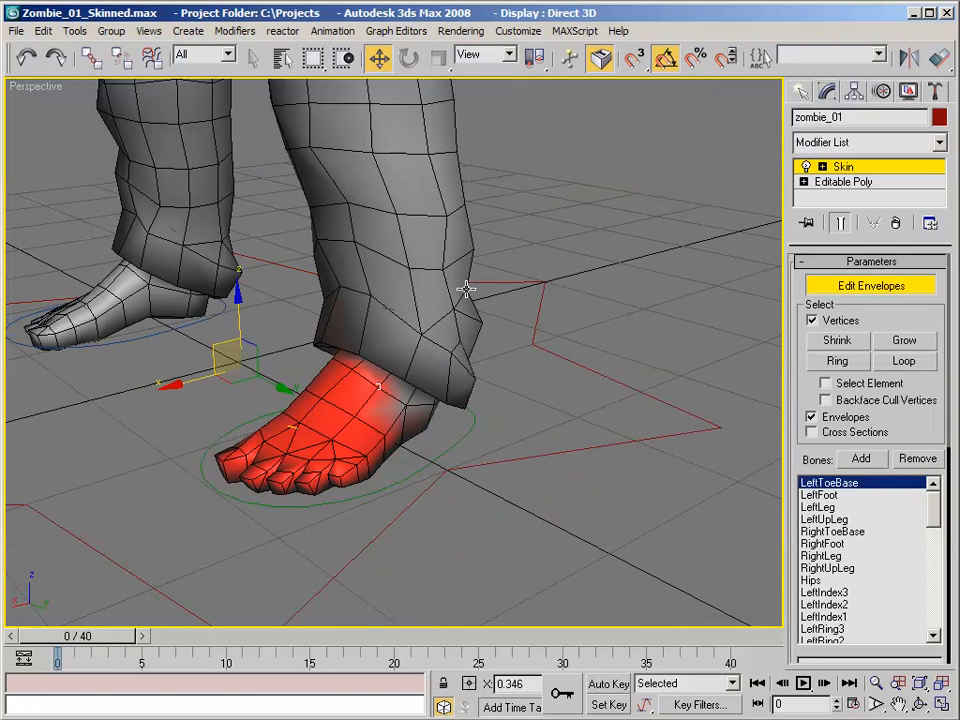
pyautogui.scroll(-5, 797, 380)
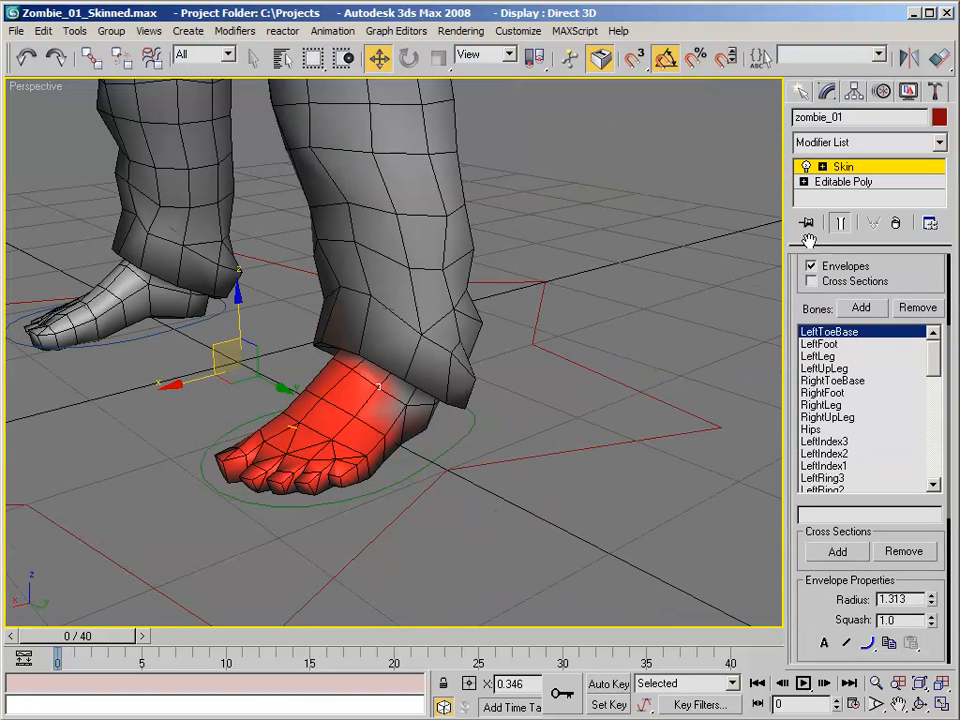
pyautogui.scroll(-2, 818, 541)
pyautogui.moveTo(818, 541); pyautogui.dragTo(834, 338)
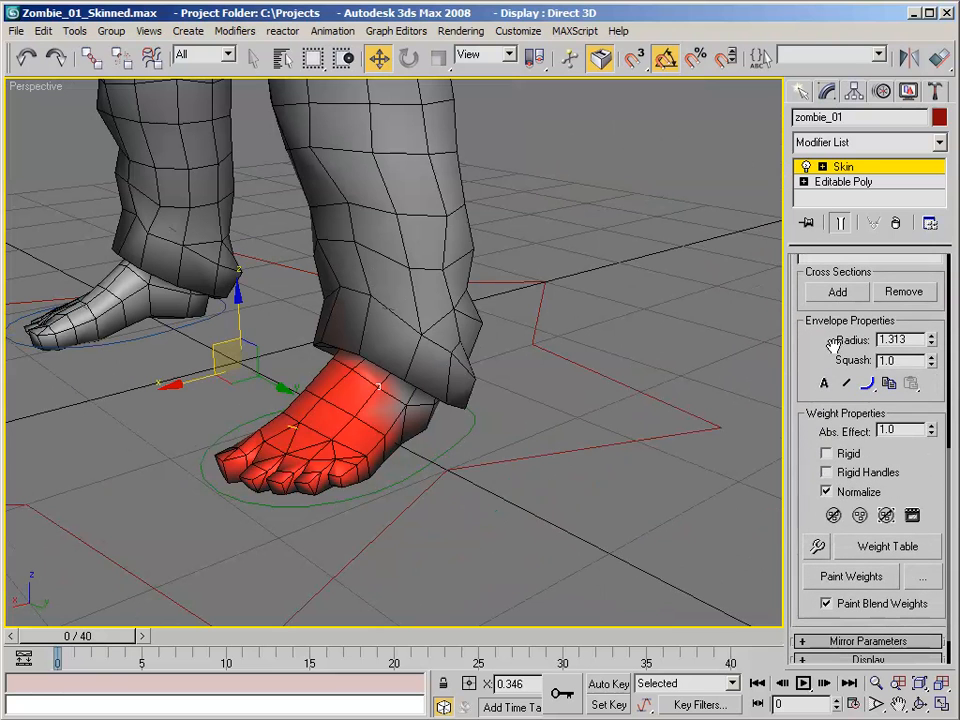
pyautogui.click(815, 549)
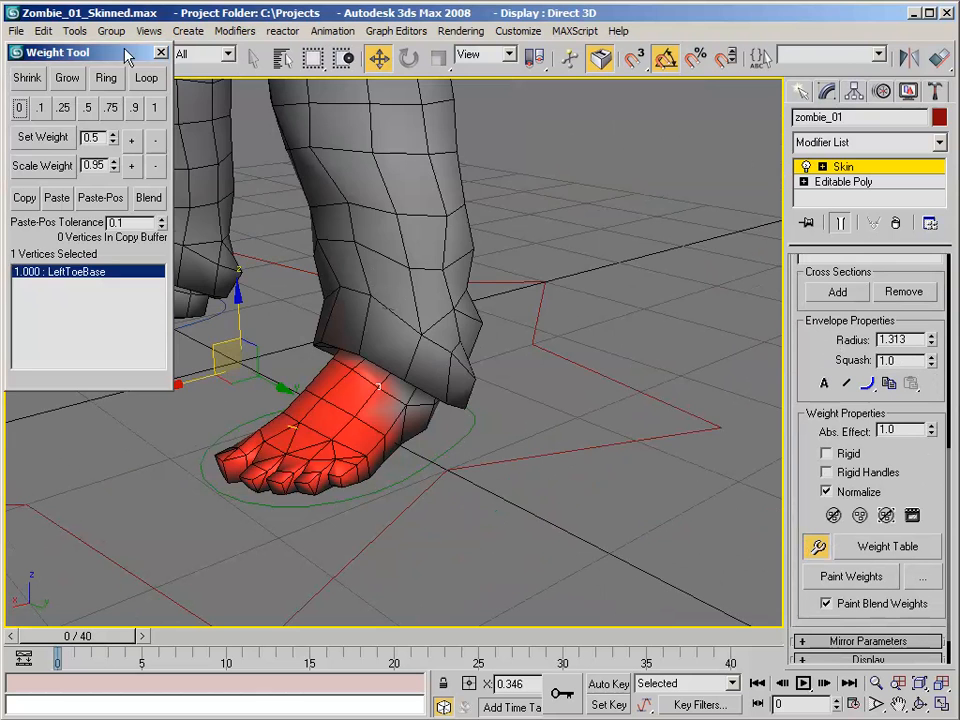
pyautogui.moveTo(127, 56); pyautogui.dragTo(730, 88)
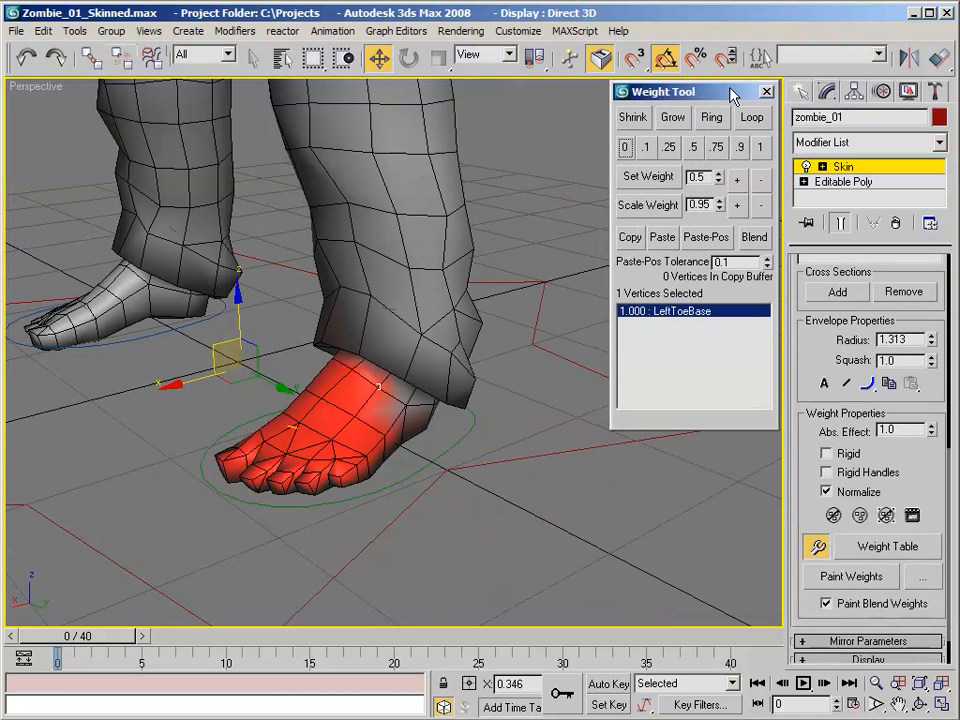
# Clear the vertex selection and select the vertices around the left ankle and trouser cuff.
pyautogui.click(528, 294)
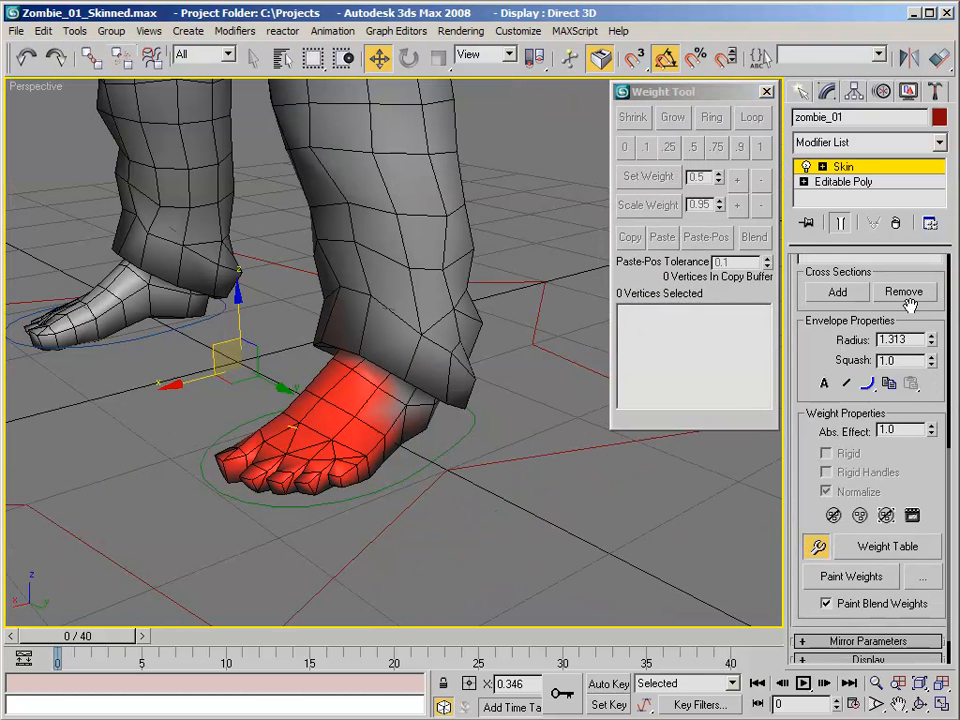
pyautogui.scroll(5, 428, 265)
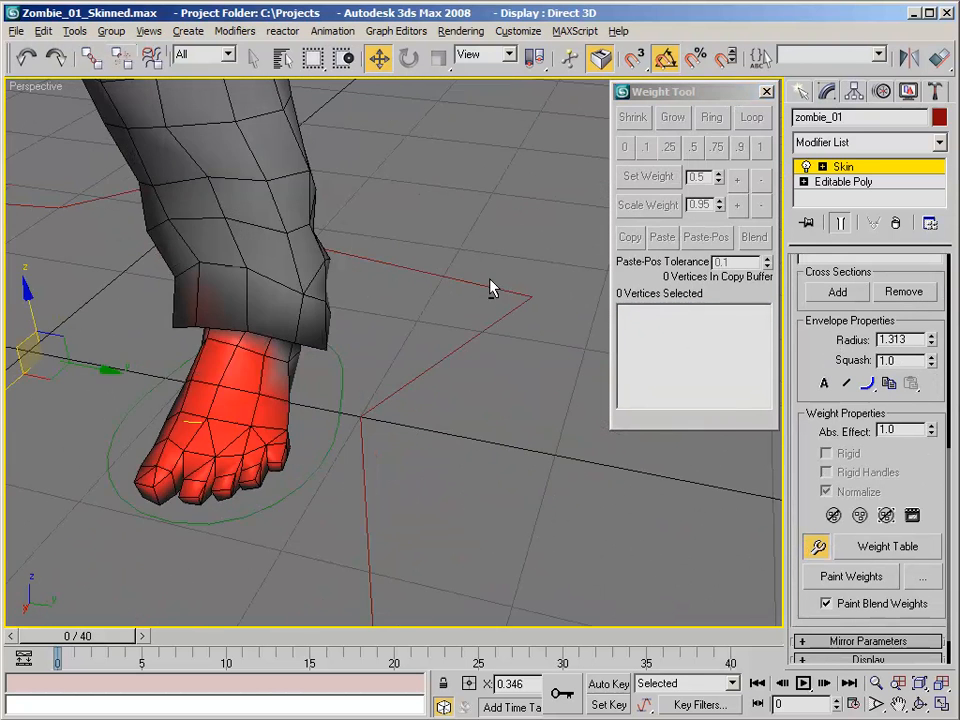
pyautogui.keyDown('alt'); pyautogui.moveTo(508, 293); pyautogui.dragTo(515, 293, button='middle'); pyautogui.keyUp('alt')
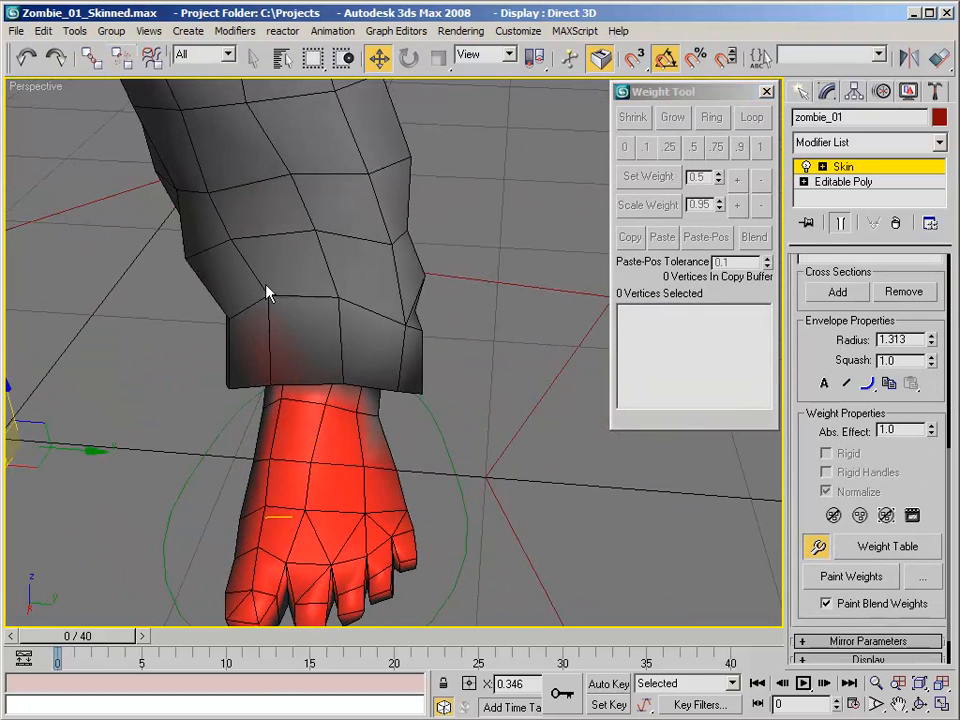
pyautogui.moveTo(318, 370); pyautogui.dragTo(505, 440)
pyautogui.keyDown('alt'); pyautogui.moveTo(506, 407); pyautogui.dragTo(334, 200, button='middle'); pyautogui.keyUp('alt')
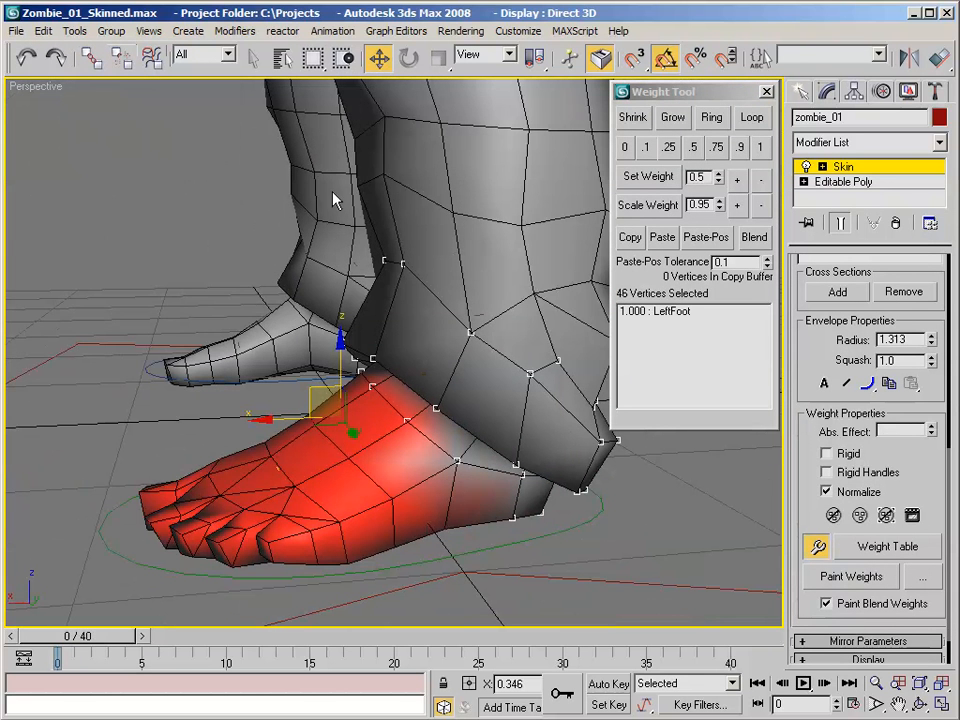
# Compare the LeftFoot and LeftToeBase influence around the left ankle, leaving LeftFoot as the active bone.
pyautogui.click(670, 312)
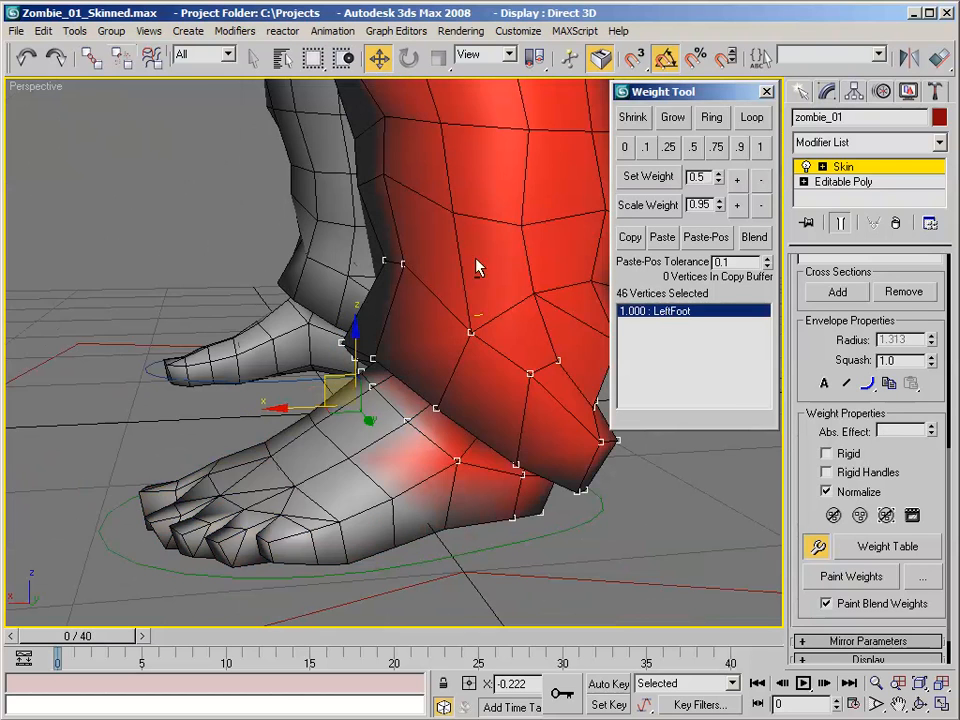
pyautogui.keyDown('alt'); pyautogui.moveTo(478, 266); pyautogui.dragTo(414, 240, button='middle'); pyautogui.keyUp('alt')
pyautogui.scroll(5, 463, 220)
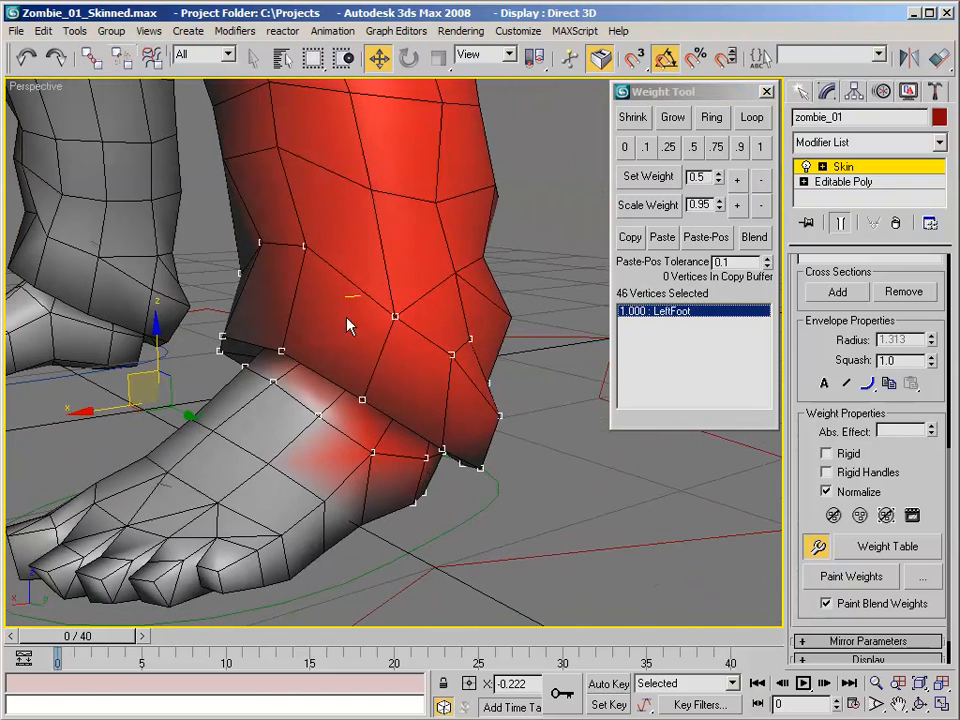
pyautogui.keyDown('alt'); pyautogui.moveTo(352, 316); pyautogui.dragTo(322, 315, button='middle'); pyautogui.keyUp('alt')
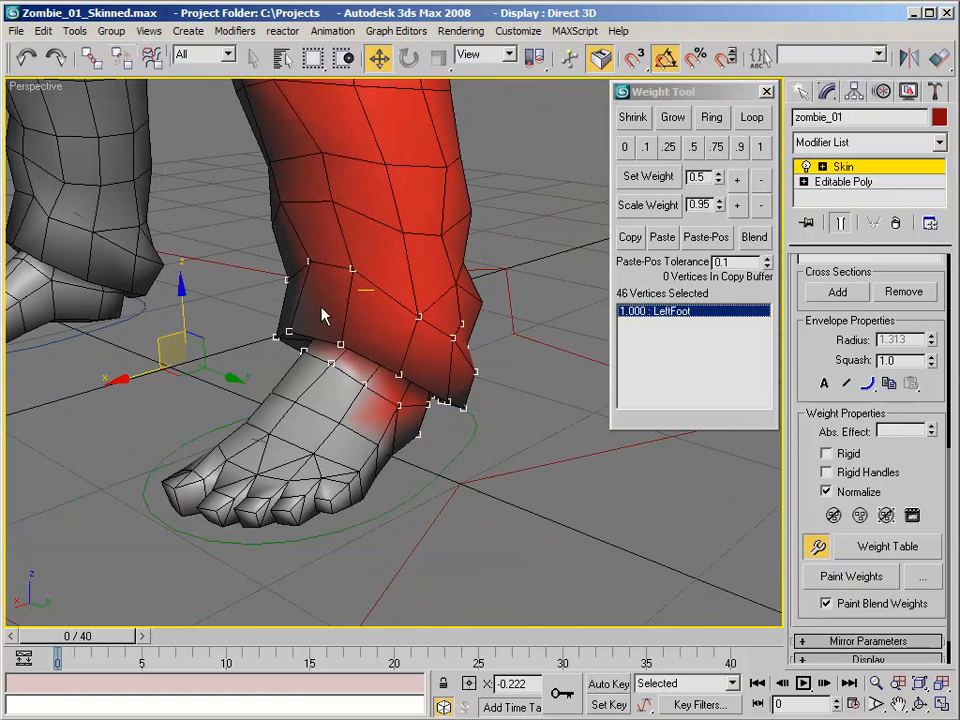
pyautogui.click(264, 437)
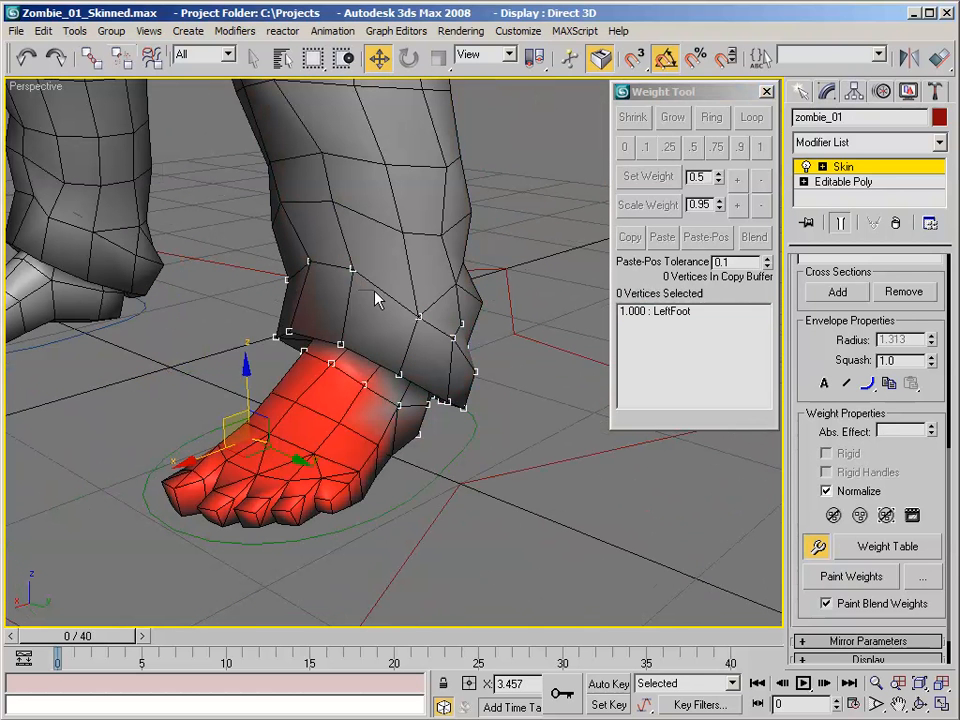
pyautogui.click(690, 313)
# Add the remaining vertices under the left heel to the selection and set their LeftFoot weight to 1.
pyautogui.keyDown('alt'); pyautogui.moveTo(503, 258); pyautogui.dragTo(66, 208, button='middle'); pyautogui.keyUp('alt')
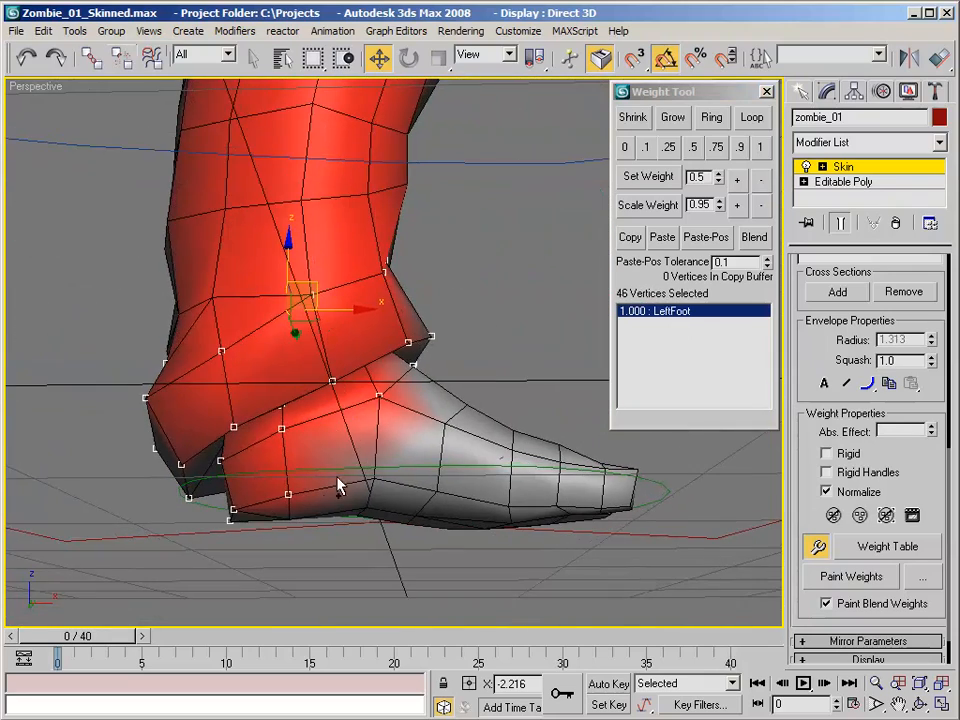
pyautogui.moveTo(336, 459)
pyautogui.keyDown('alt'); pyautogui.mouseDown(button='middle')
pyautogui.moveTo(321, 471)
pyautogui.moveTo(326, 461)
pyautogui.mouseUp(button='middle'); pyautogui.keyUp('alt')
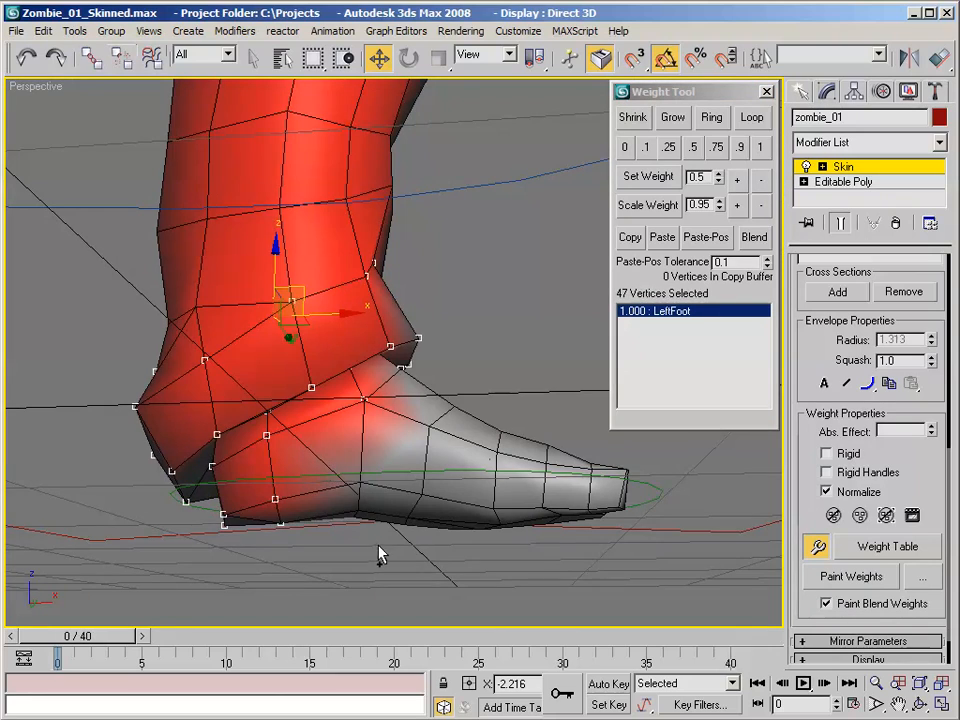
pyautogui.keyDown('ctrl'); pyautogui.moveTo(378, 546); pyautogui.dragTo(336, 469); pyautogui.keyUp('ctrl')
pyautogui.keyDown('alt'); pyautogui.moveTo(420, 410); pyautogui.dragTo(345, 375, button='middle'); pyautogui.keyUp('alt')
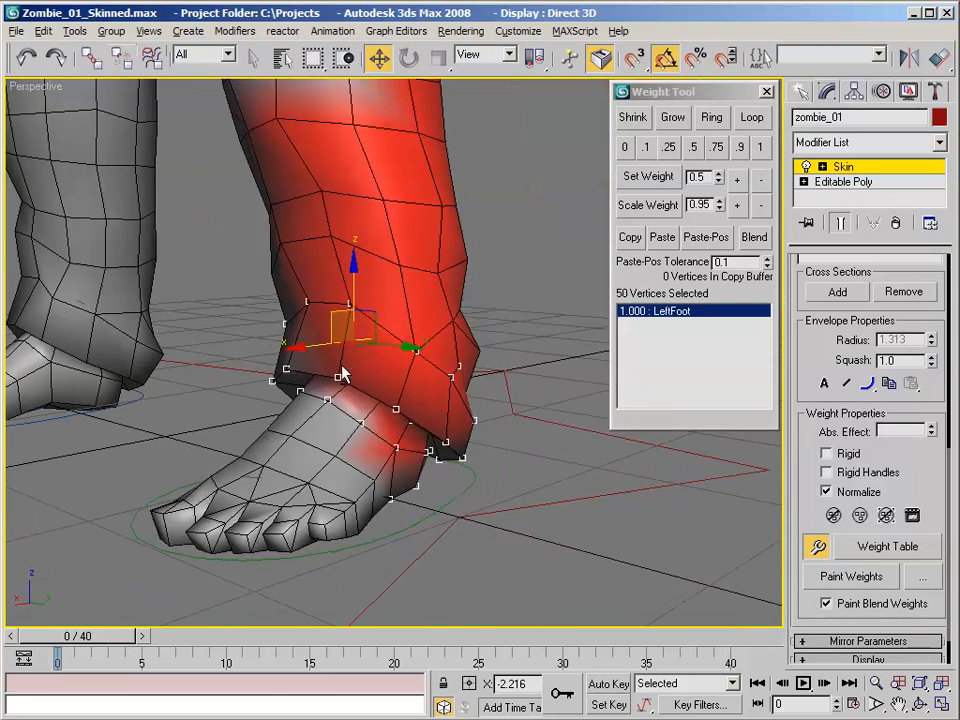
pyautogui.click(762, 150)
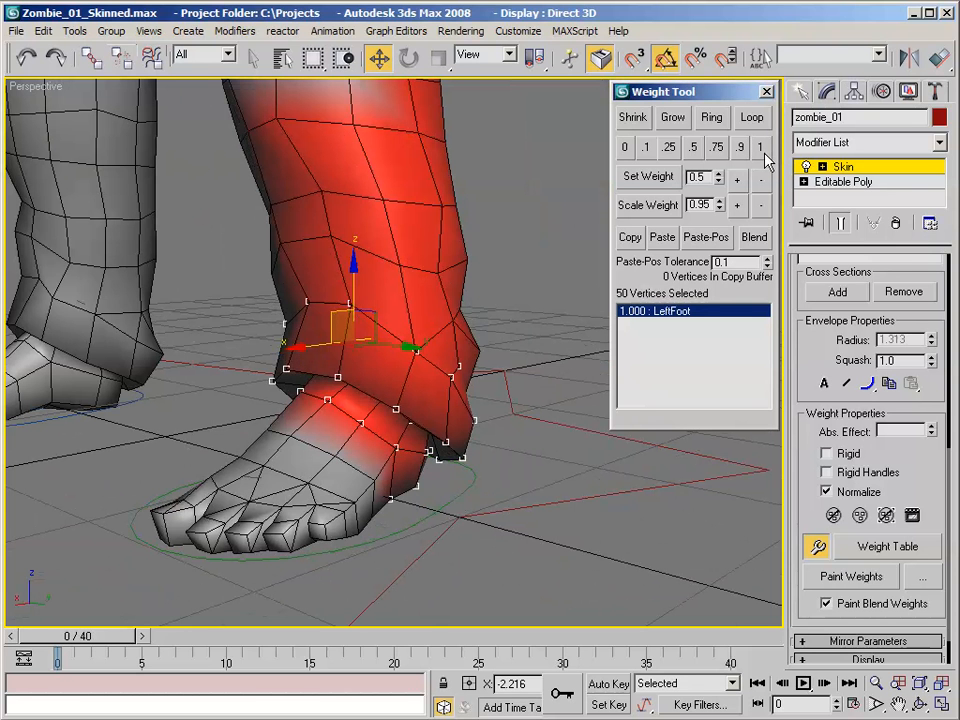
# Select the vertex loop across the middle of the left foot, weight it .75 to LeftFoot, and check the blend with LeftToeBase.
pyautogui.keyDown('alt'); pyautogui.moveTo(503, 204); pyautogui.dragTo(494, 231, button='middle'); pyautogui.keyUp('alt')
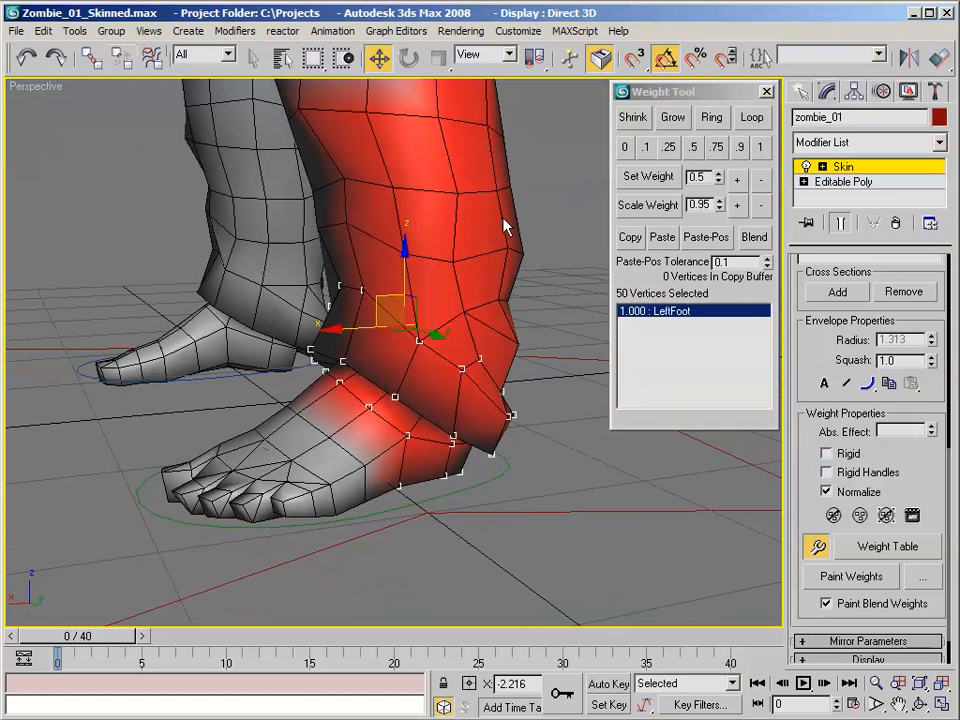
pyautogui.keyDown('alt'); pyautogui.moveTo(349, 311); pyautogui.dragTo(349, 319, button='middle'); pyautogui.keyUp('alt')
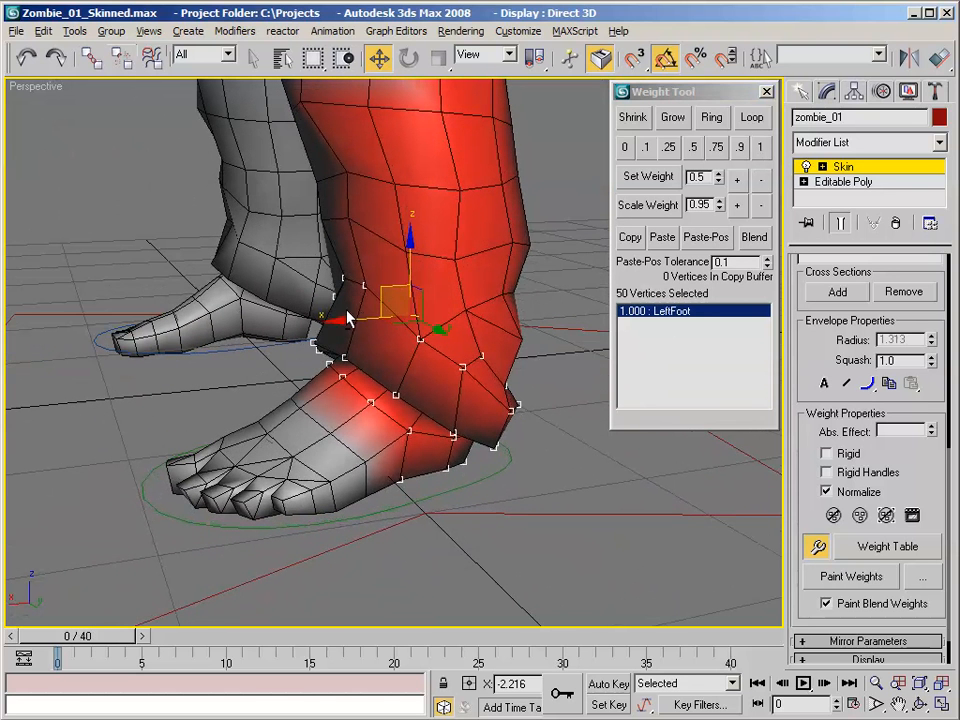
pyautogui.click(331, 432)
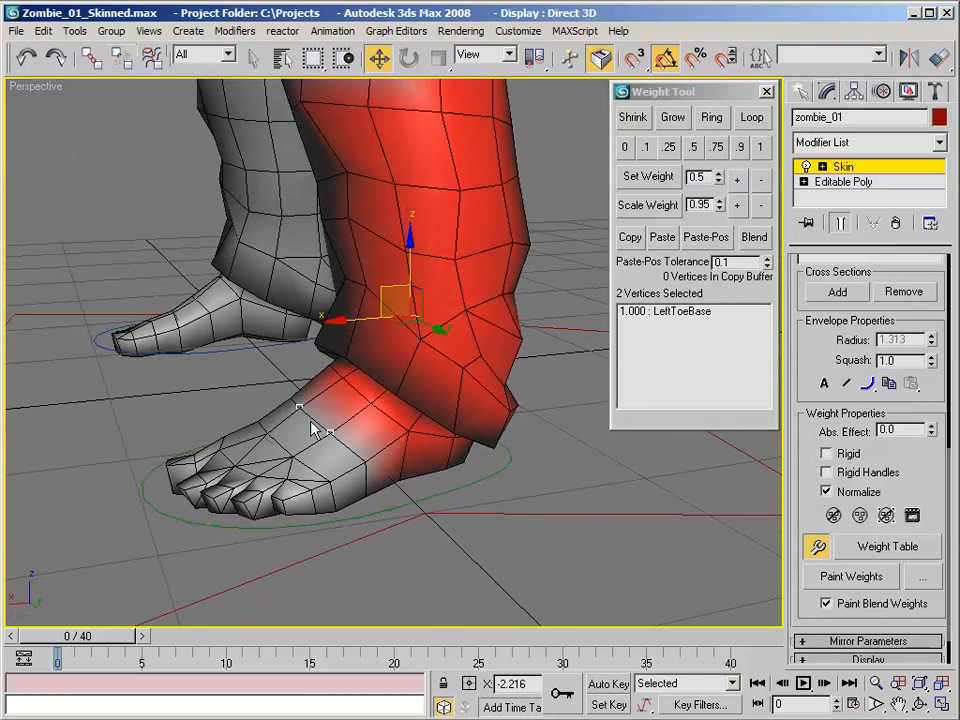
pyautogui.click(752, 118)
pyautogui.keyDown('alt'); pyautogui.moveTo(379, 240); pyautogui.dragTo(366, 296, button='middle'); pyautogui.keyUp('alt')
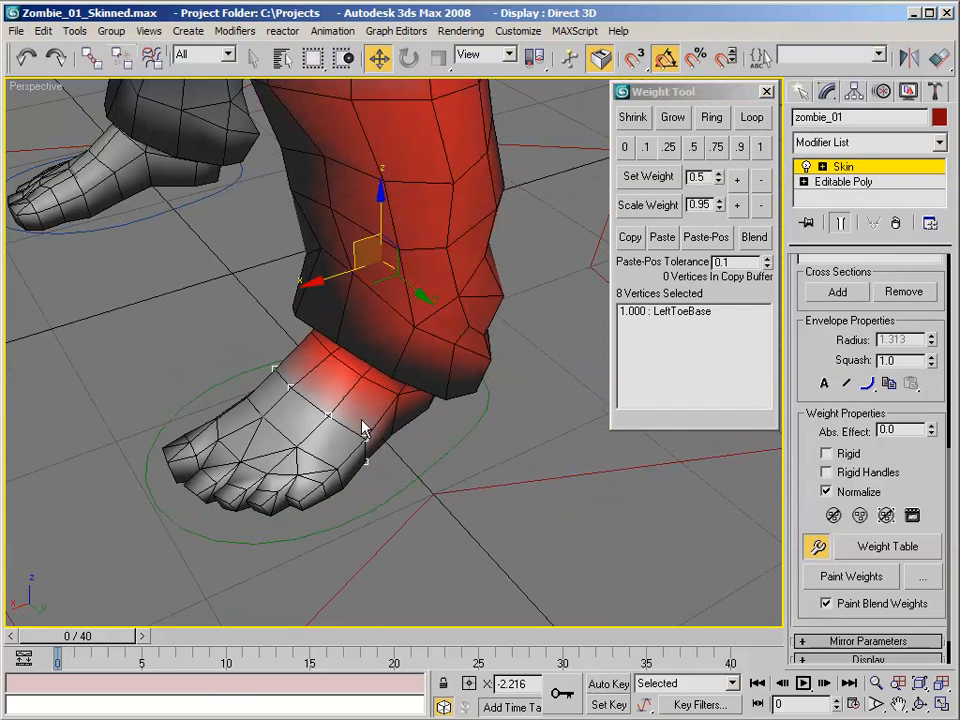
pyautogui.click(716, 148)
pyautogui.keyDown('alt'); pyautogui.moveTo(497, 240); pyautogui.dragTo(366, 266, button='middle'); pyautogui.keyUp('alt')
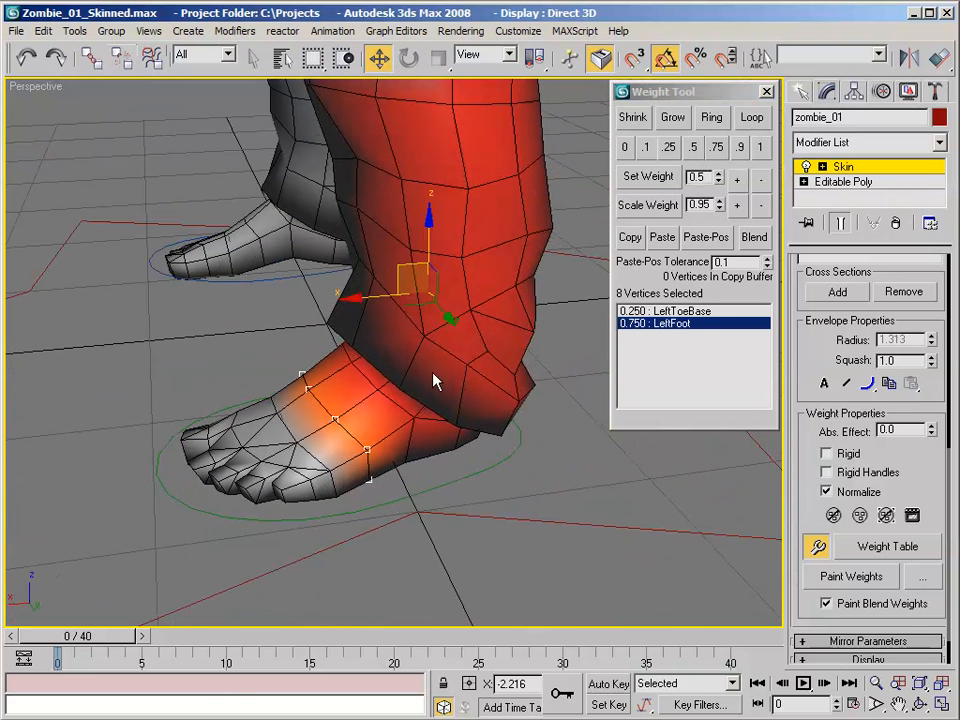
pyautogui.click(692, 312)
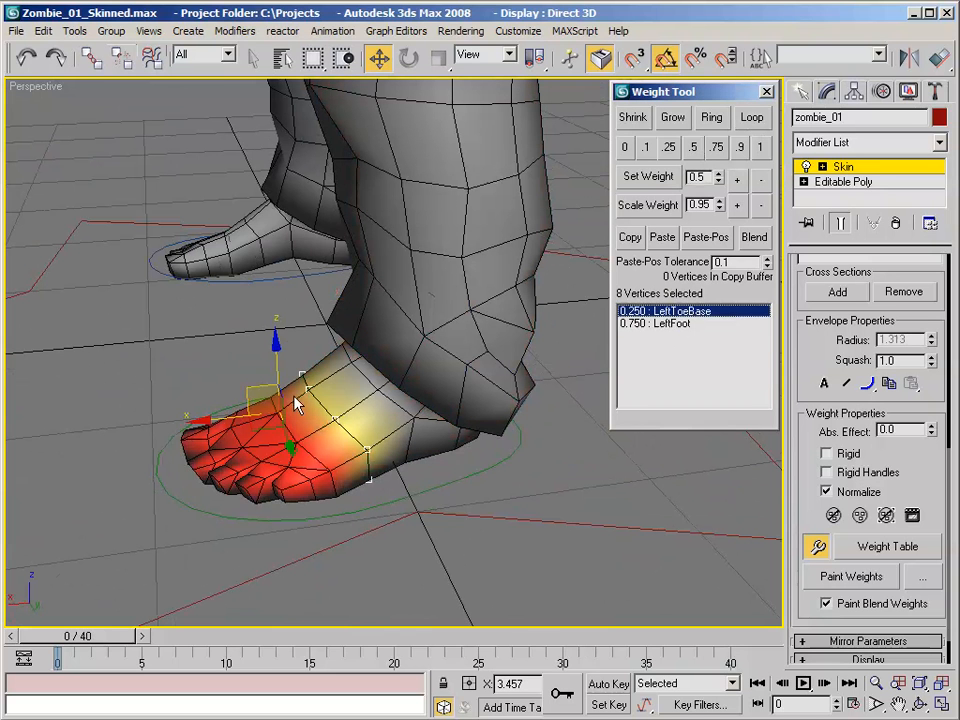
pyautogui.click(667, 326)
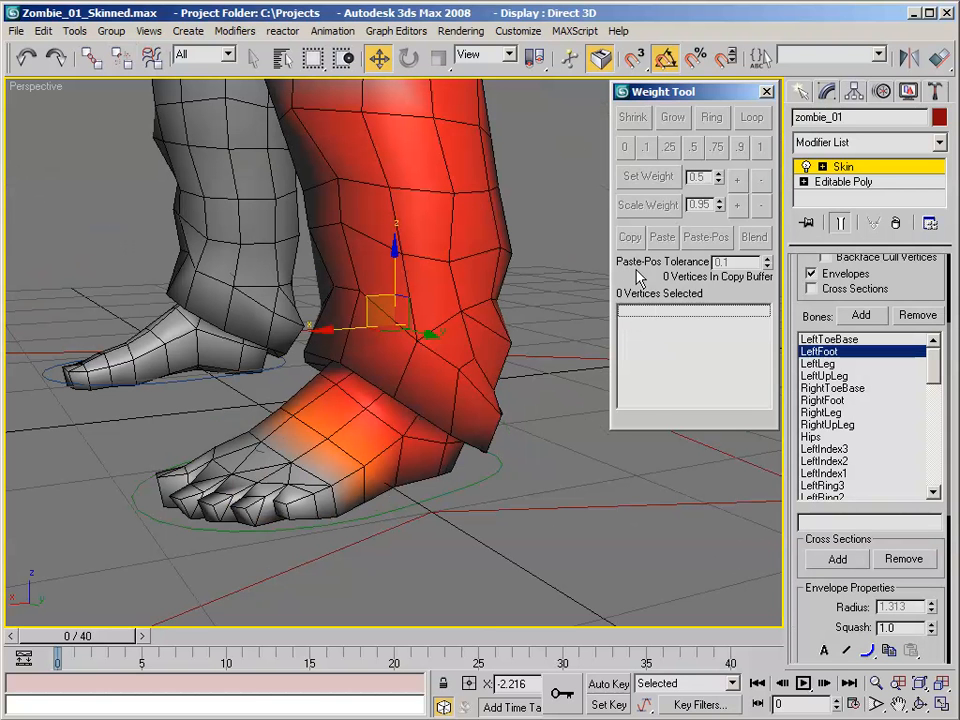
# Make LeftLeg the active bone and examine its influence along the left lower leg.
pyautogui.click(818, 364)
pyautogui.scroll(5, 435, 128)
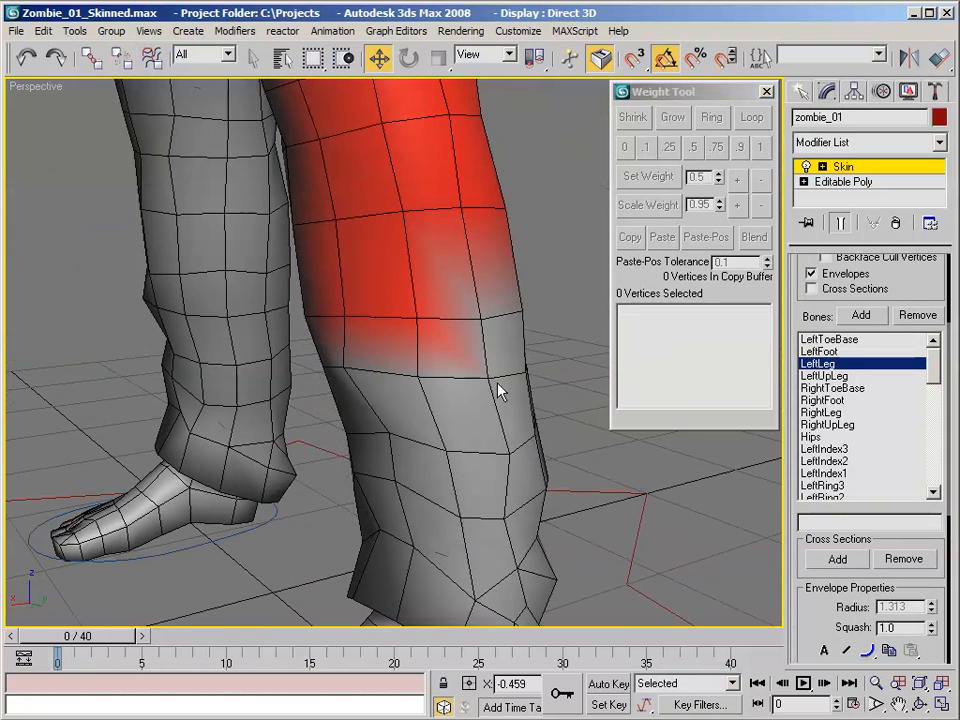
pyautogui.keyDown('alt'); pyautogui.moveTo(497, 390); pyautogui.dragTo(450, 240, button='middle'); pyautogui.keyUp('alt')
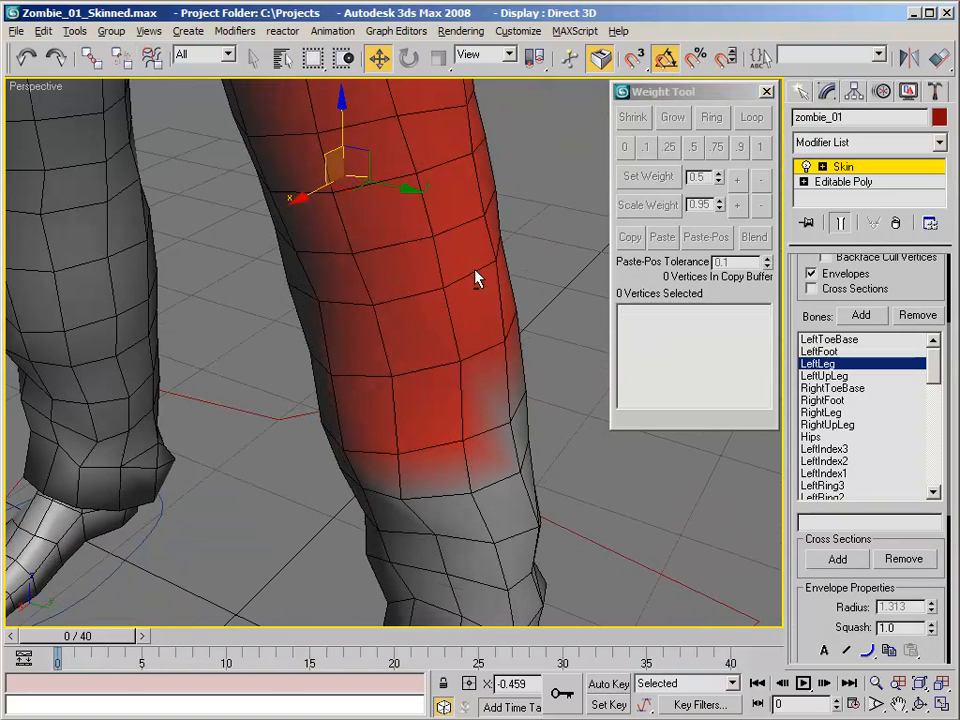
pyautogui.keyDown('alt'); pyautogui.moveTo(476, 280); pyautogui.dragTo(518, 254, button='middle'); pyautogui.keyUp('alt')
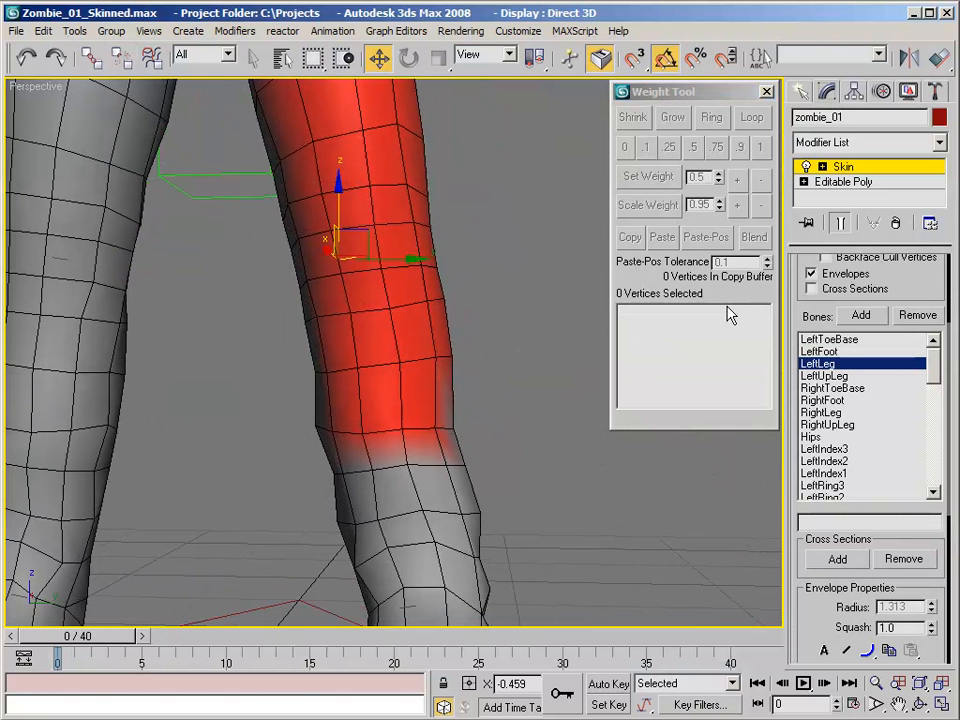
# Select the horizontal vertex loop at the lower edge of the LeftLeg influence on the left shin.
pyautogui.keyDown('alt'); pyautogui.moveTo(285, 358); pyautogui.dragTo(288, 350, button='middle'); pyautogui.keyUp('alt')
pyautogui.moveTo(277, 408); pyautogui.dragTo(480, 462)
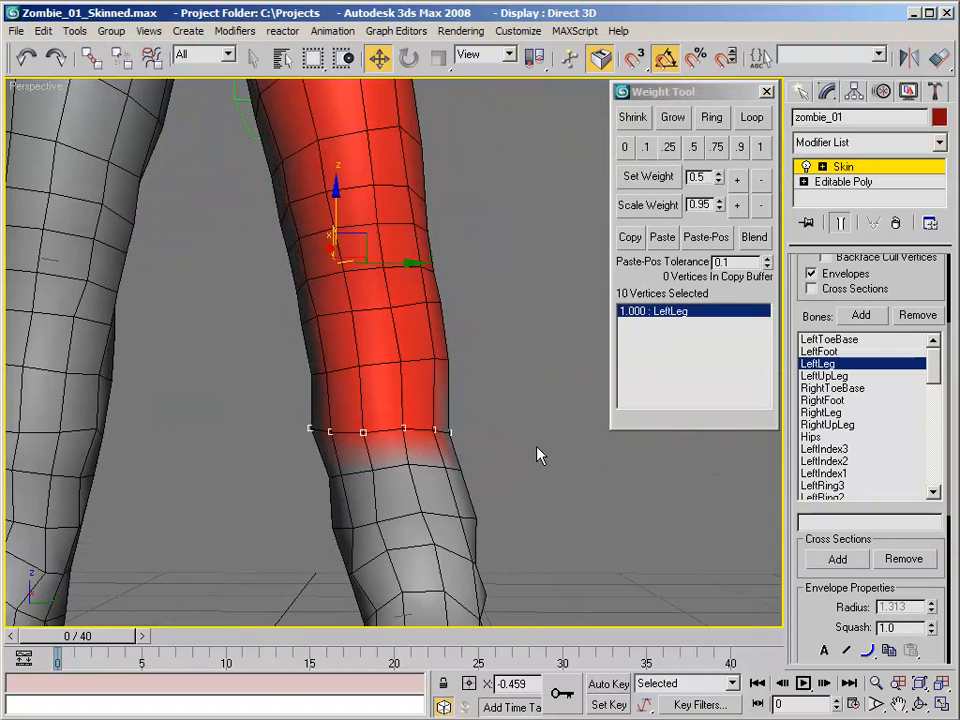
pyautogui.keyDown('alt'); pyautogui.moveTo(540, 454); pyautogui.dragTo(428, 423, button='middle'); pyautogui.keyUp('alt')
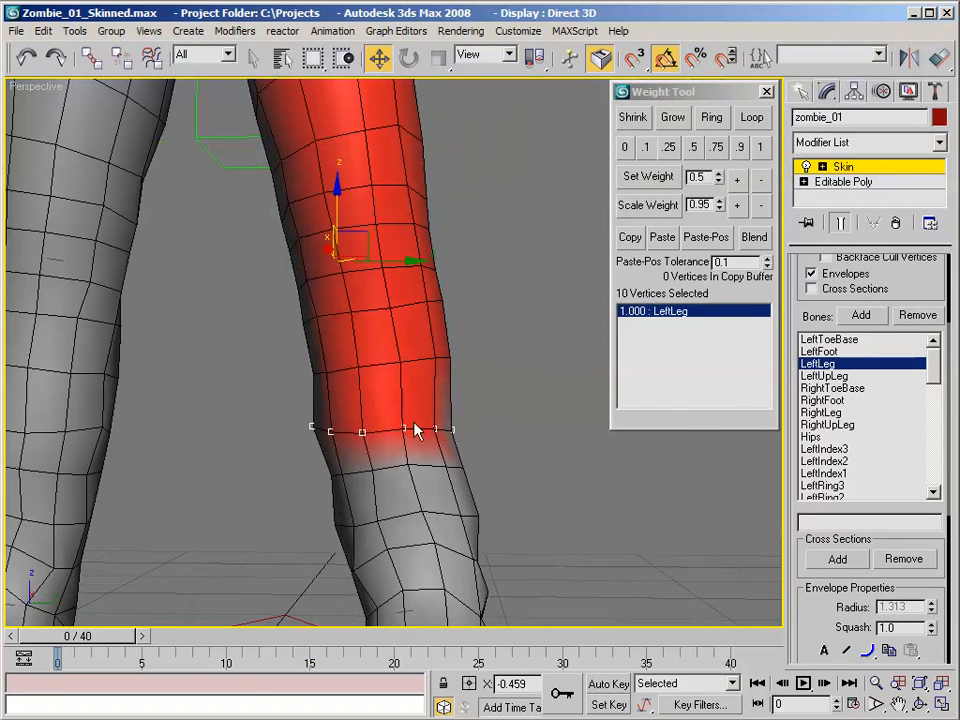
pyautogui.click(411, 429)
pyautogui.click(403, 430)
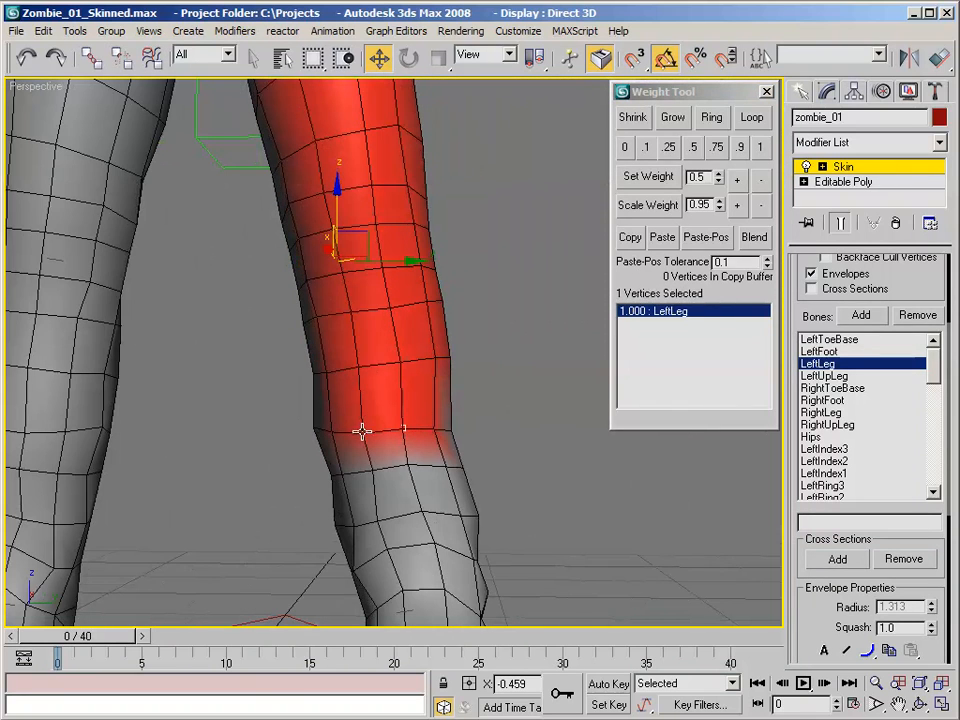
pyautogui.keyDown('ctrl'); pyautogui.click(362, 431); pyautogui.keyUp('ctrl')
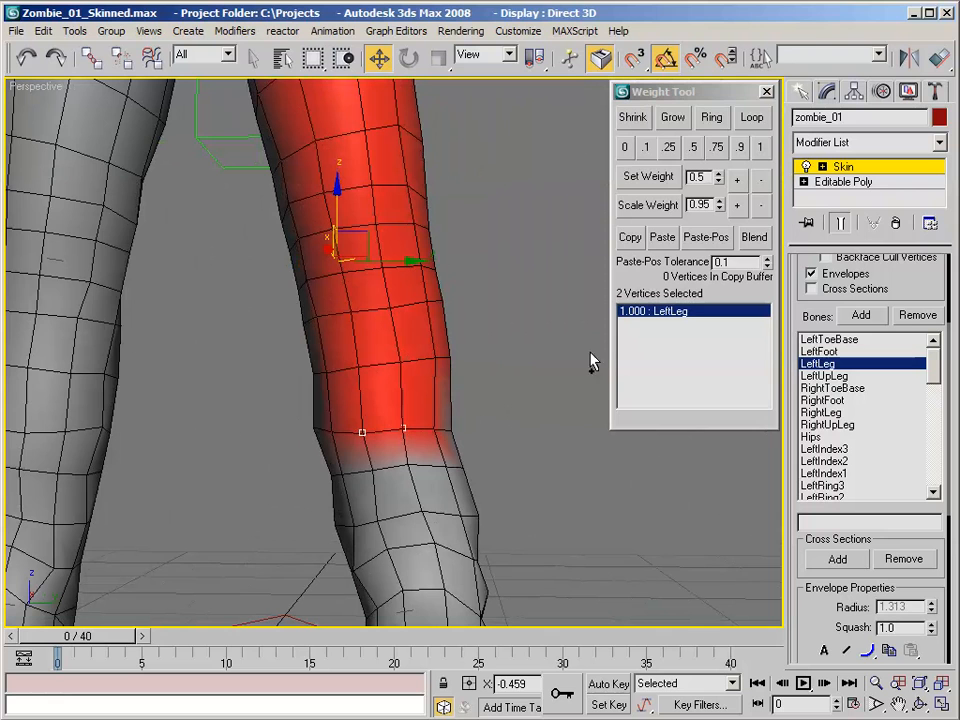
pyautogui.click(751, 121)
pyautogui.keyDown('alt'); pyautogui.moveTo(500, 190); pyautogui.dragTo(470, 193, button='middle'); pyautogui.keyUp('alt')
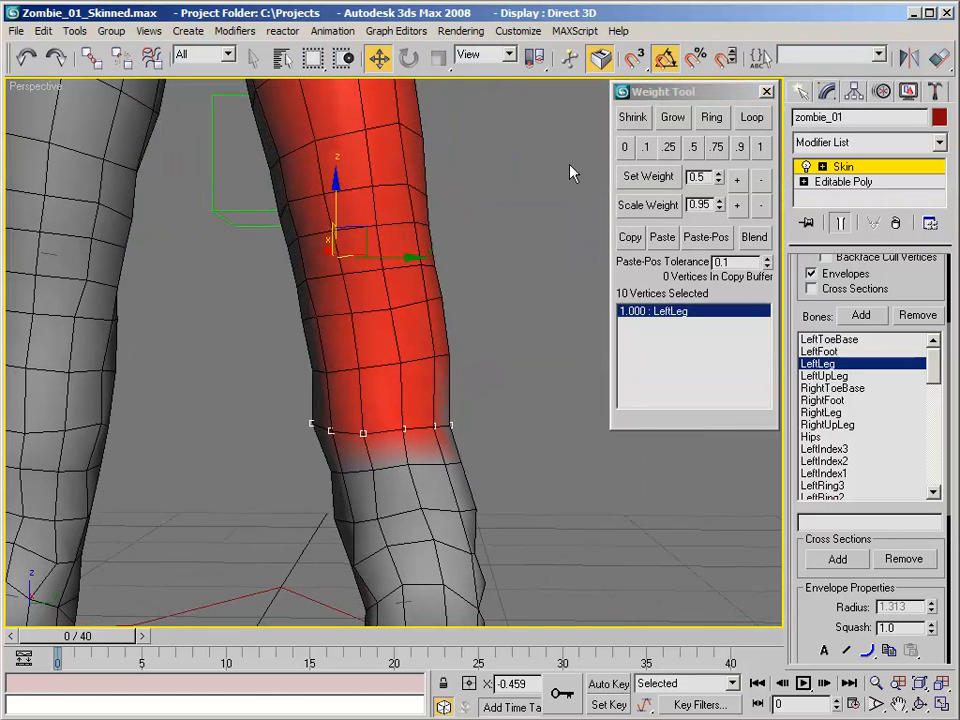
# Grow the loop selection three times along the left lower leg and set the LeftLeg weight of these vertices to 1.
pyautogui.click(674, 118)
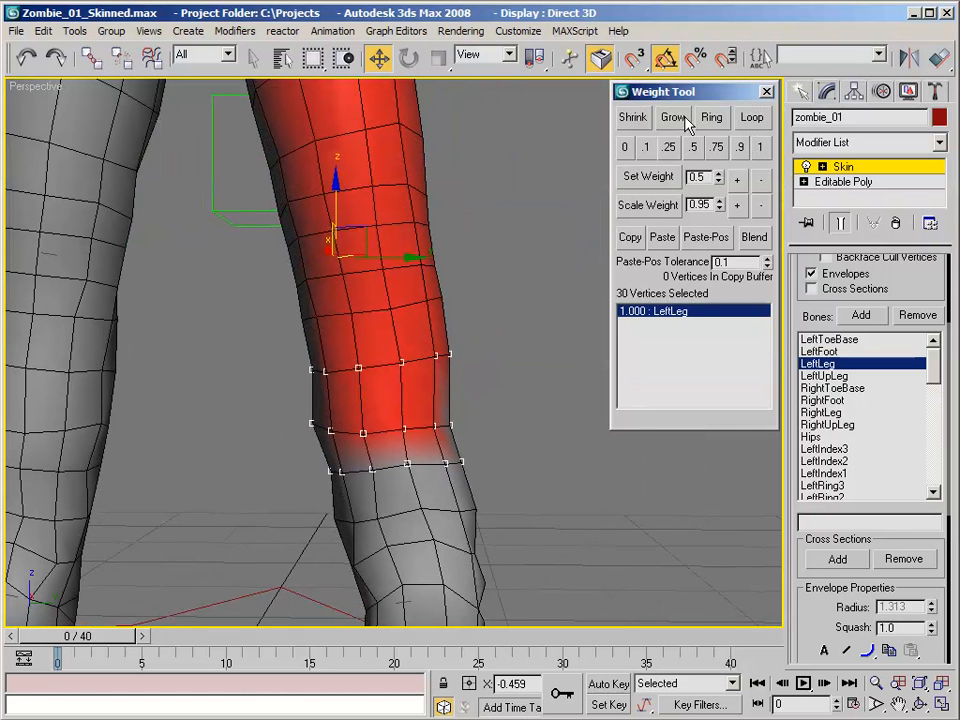
pyautogui.keyDown('alt'); pyautogui.moveTo(452, 379); pyautogui.dragTo(448, 298, button='middle'); pyautogui.keyUp('alt')
pyautogui.scroll(-2, 433, 290)
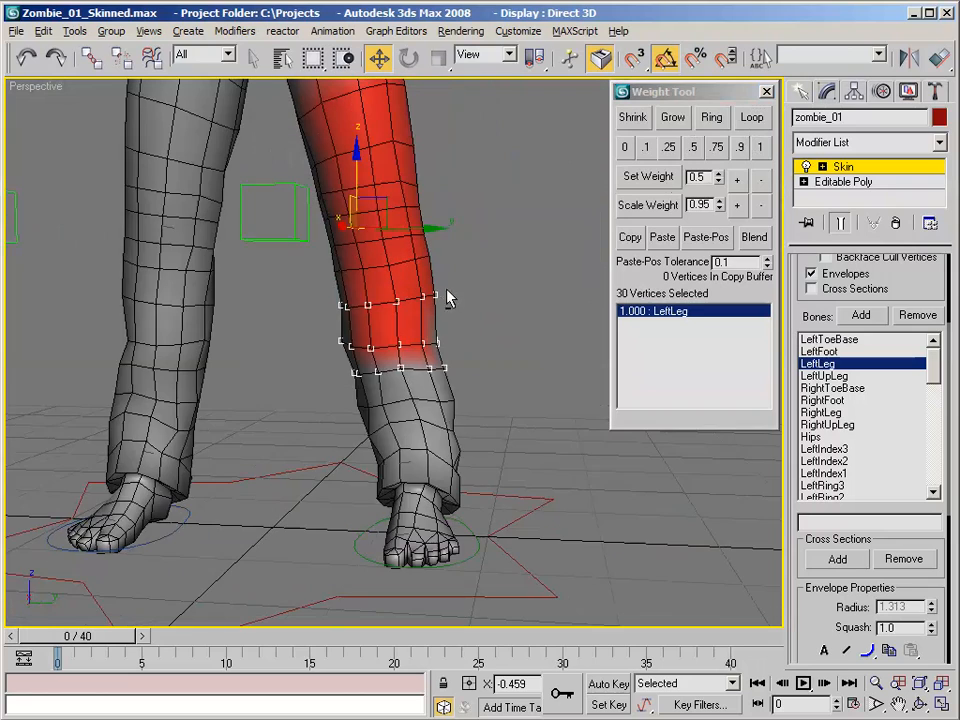
pyautogui.click(674, 118)
pyautogui.click(674, 118)
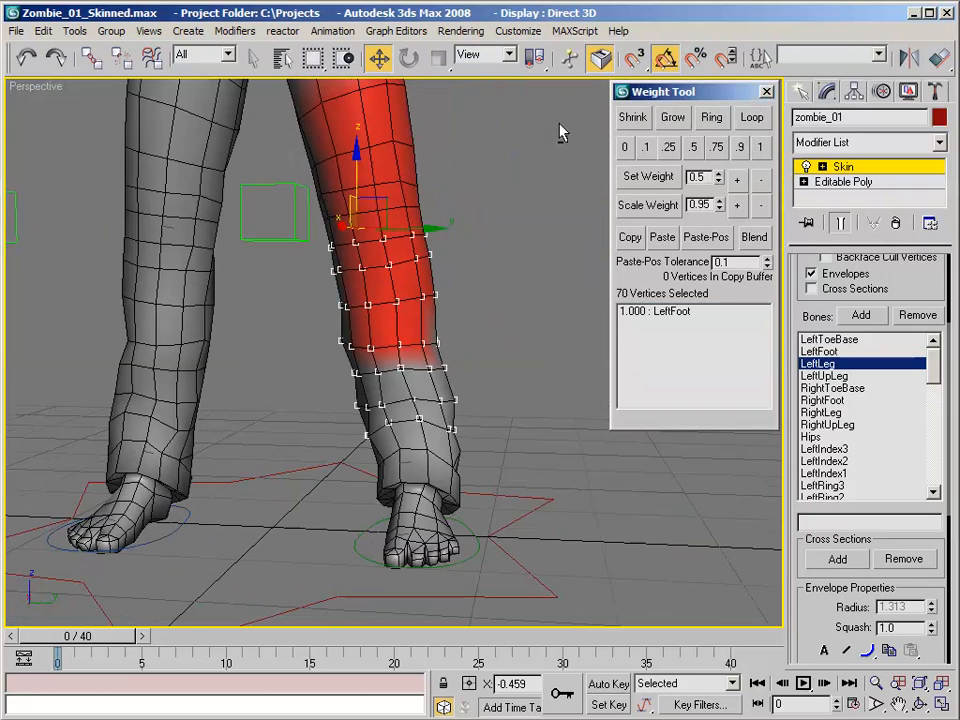
pyautogui.keyDown('alt'); pyautogui.moveTo(561, 133); pyautogui.dragTo(540, 154, button='middle'); pyautogui.keyUp('alt')
pyautogui.scroll(2, 540, 154)
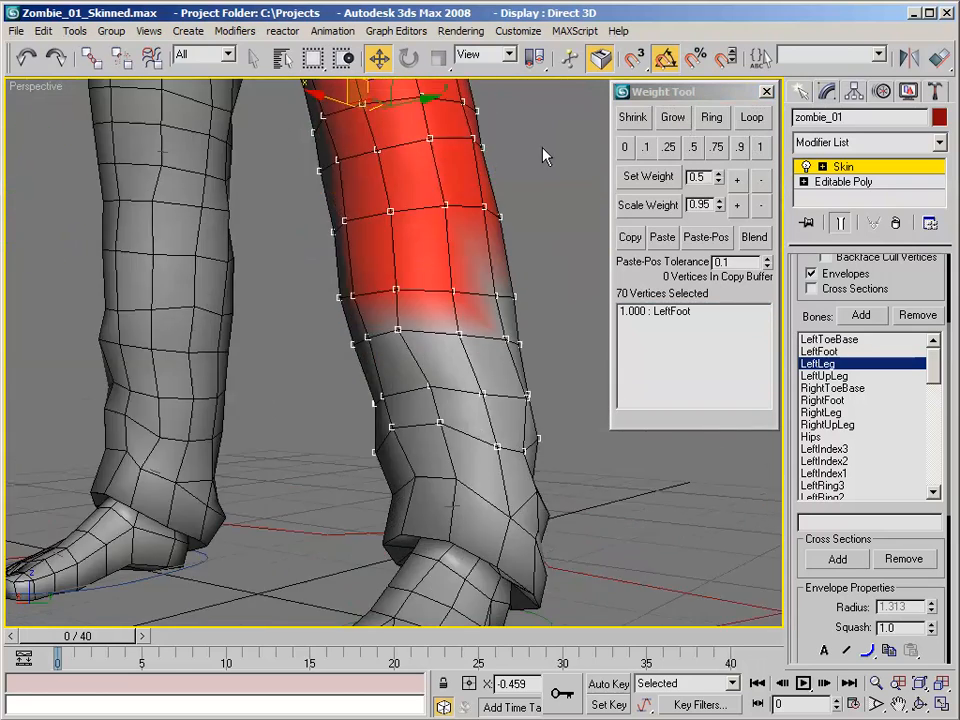
pyautogui.click(762, 148)
pyautogui.keyDown('alt'); pyautogui.moveTo(482, 208); pyautogui.dragTo(553, 242, button='middle'); pyautogui.keyUp('alt')
pyautogui.scroll(-1, 519, 193)
pyautogui.scroll(2, 466, 175)
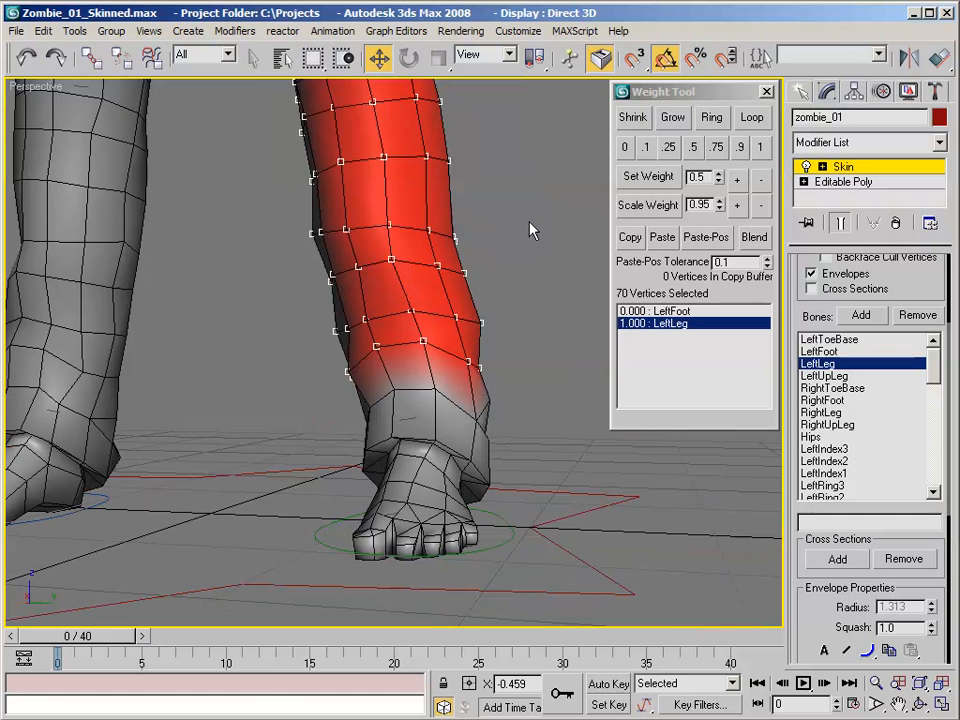
# Replace the selection with the vertices of the left trouser cuff around the ankle.
pyautogui.scroll(2, 510, 230)
pyautogui.keyDown('alt'); pyautogui.moveTo(490, 230); pyautogui.dragTo(503, 251, button='middle'); pyautogui.keyUp('alt')
pyautogui.scroll(3, 437, 366)
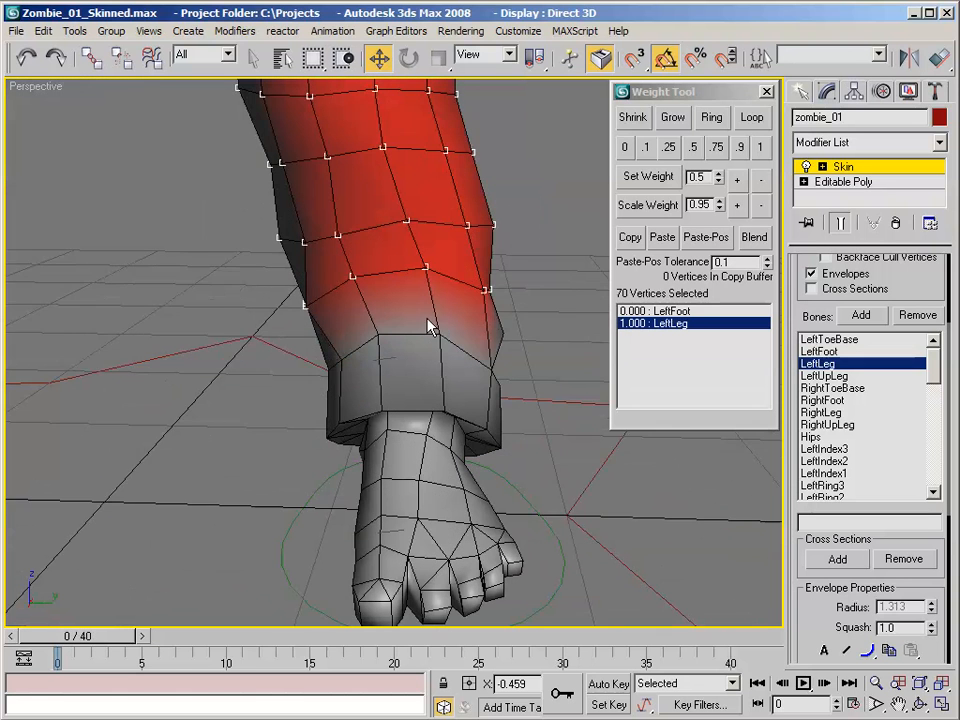
pyautogui.click(376, 335)
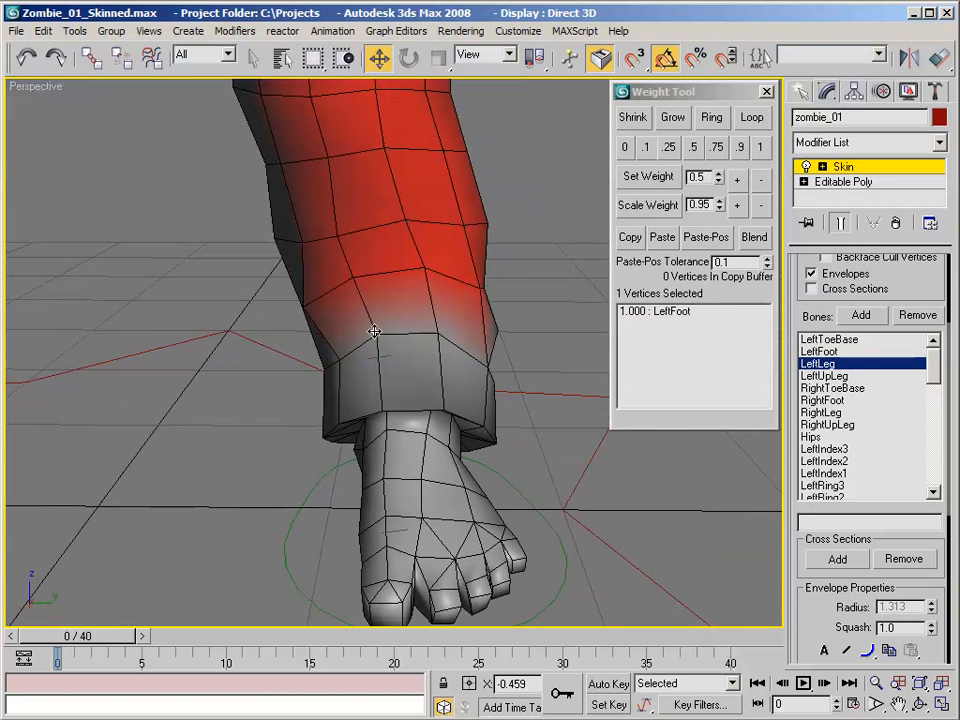
pyautogui.keyDown('alt'); pyautogui.moveTo(414, 342); pyautogui.dragTo(385, 360, button='middle'); pyautogui.keyUp('alt')
pyautogui.moveTo(532, 414); pyautogui.dragTo(540, 428)
pyautogui.keyDown('alt'); pyautogui.moveTo(540, 428); pyautogui.dragTo(360, 328, button='middle'); pyautogui.keyUp('alt')
pyautogui.keyDown('alt'); pyautogui.moveTo(480, 363); pyautogui.dragTo(540, 392, button='middle'); pyautogui.keyUp('alt')
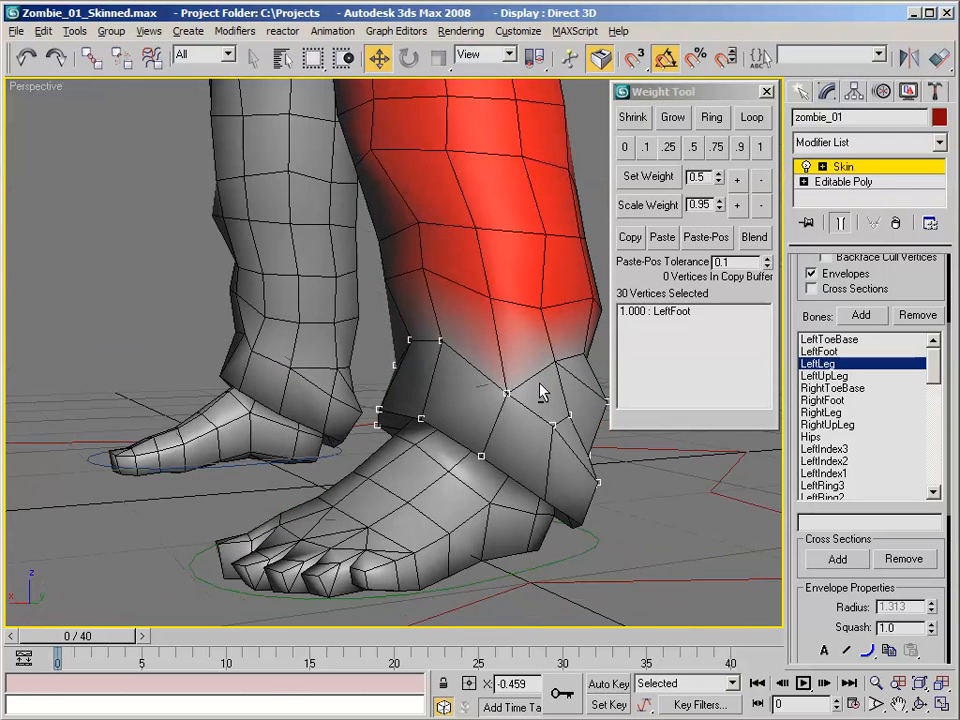
# Add the missed vertices along the lower hem of the left trouser cuff, from the outer side around the heel, to the selection.
pyautogui.keyDown('ctrl'); pyautogui.click(544, 499); pyautogui.keyUp('ctrl')
pyautogui.keyDown('alt'); pyautogui.moveTo(544, 499); pyautogui.dragTo(472, 352, button='middle'); pyautogui.keyUp('alt')
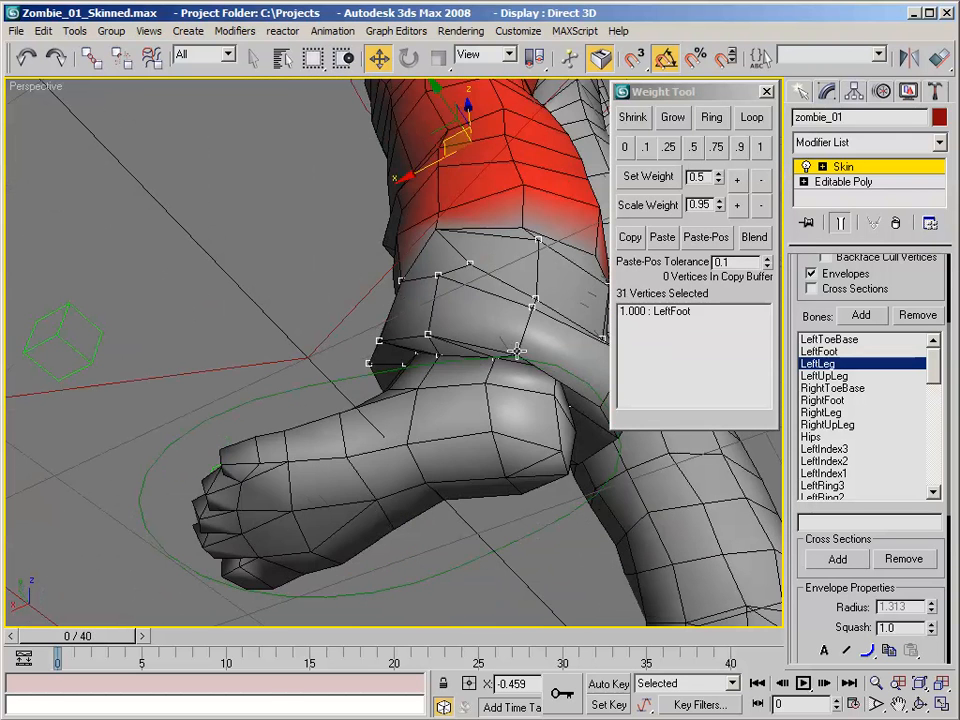
pyautogui.keyDown('ctrl'); pyautogui.click(517, 353); pyautogui.keyUp('ctrl')
pyautogui.keyDown('alt'); pyautogui.moveTo(541, 316); pyautogui.dragTo(411, 394, button='middle'); pyautogui.keyUp('alt')
pyautogui.keyDown('ctrl'); pyautogui.click(390, 407); pyautogui.keyUp('ctrl')
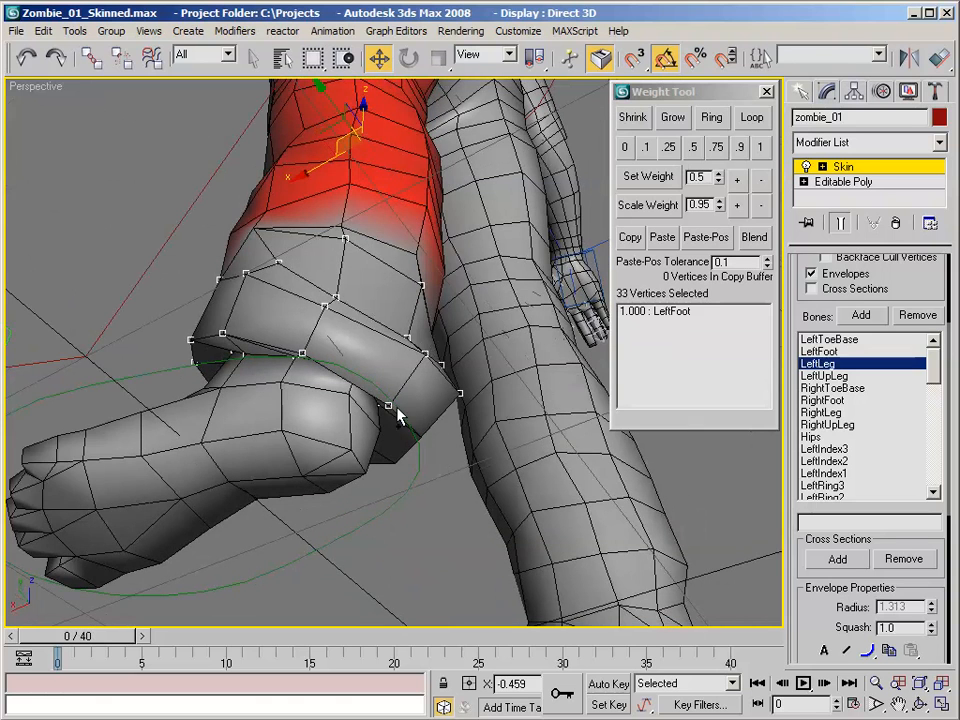
pyautogui.keyDown('ctrl'); pyautogui.click(420, 434); pyautogui.keyUp('ctrl')
pyautogui.keyDown('ctrl'); pyautogui.click(397, 464); pyautogui.keyUp('ctrl')
pyautogui.keyDown('alt'); pyautogui.moveTo(397, 464); pyautogui.dragTo(475, 466, button='middle'); pyautogui.keyUp('alt')
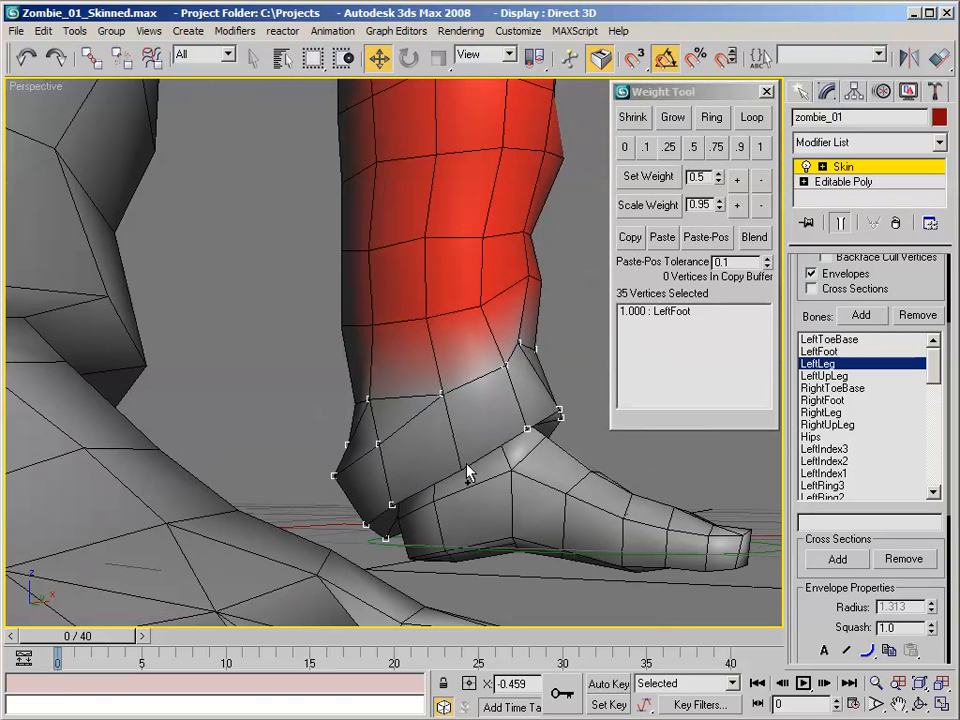
pyautogui.keyDown('ctrl'); pyautogui.click(529, 426); pyautogui.keyUp('ctrl')
pyautogui.keyDown('alt'); pyautogui.moveTo(529, 426); pyautogui.dragTo(462, 322, button='middle'); pyautogui.keyUp('alt')
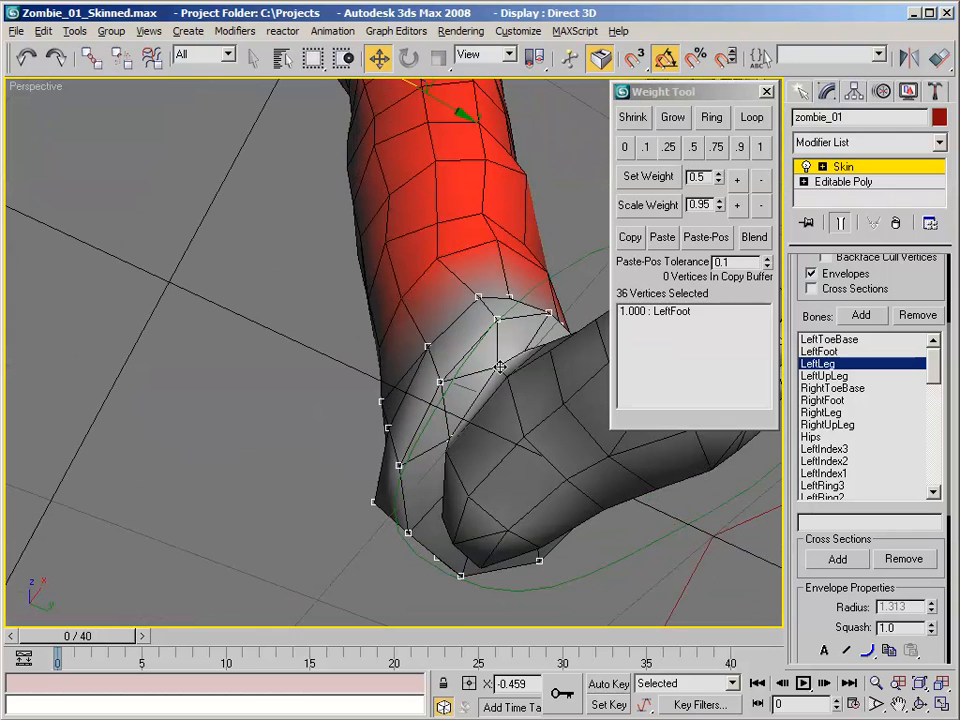
# Remove the ankle and foot vertices inside the cuff from the selection, and set the cuff vertices' LeftLeg weight to .25.
pyautogui.keyDown('alt'); pyautogui.moveTo(452, 440); pyautogui.dragTo(268, 385, button='middle'); pyautogui.keyUp('alt')
pyautogui.keyDown('alt'); pyautogui.click(333, 482); pyautogui.keyUp('alt')
pyautogui.keyDown('alt'); pyautogui.click(261, 353); pyautogui.keyUp('alt')
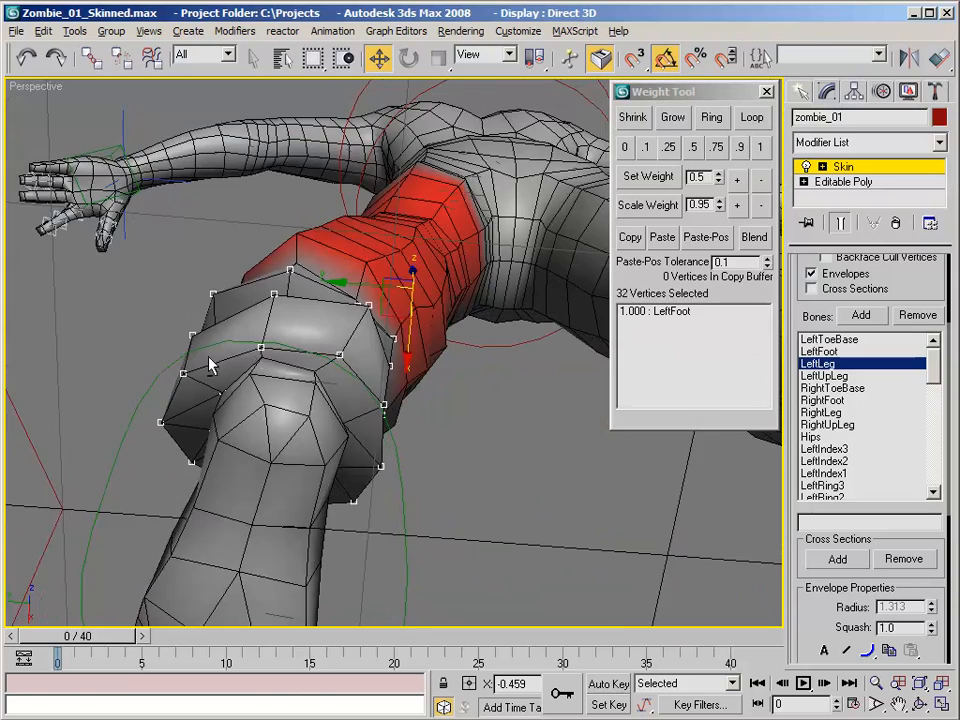
pyautogui.keyDown('alt'); pyautogui.moveTo(208, 359); pyautogui.dragTo(349, 365, button='middle'); pyautogui.keyUp('alt')
pyautogui.keyDown('alt'); pyautogui.click(369, 238); pyautogui.keyUp('alt')
pyautogui.keyDown('alt'); pyautogui.moveTo(369, 238); pyautogui.dragTo(424, 311, button='middle'); pyautogui.keyUp('alt')
pyautogui.keyDown('alt'); pyautogui.click(385, 318); pyautogui.keyUp('alt')
pyautogui.keyDown('alt'); pyautogui.click(345, 296); pyautogui.keyUp('alt')
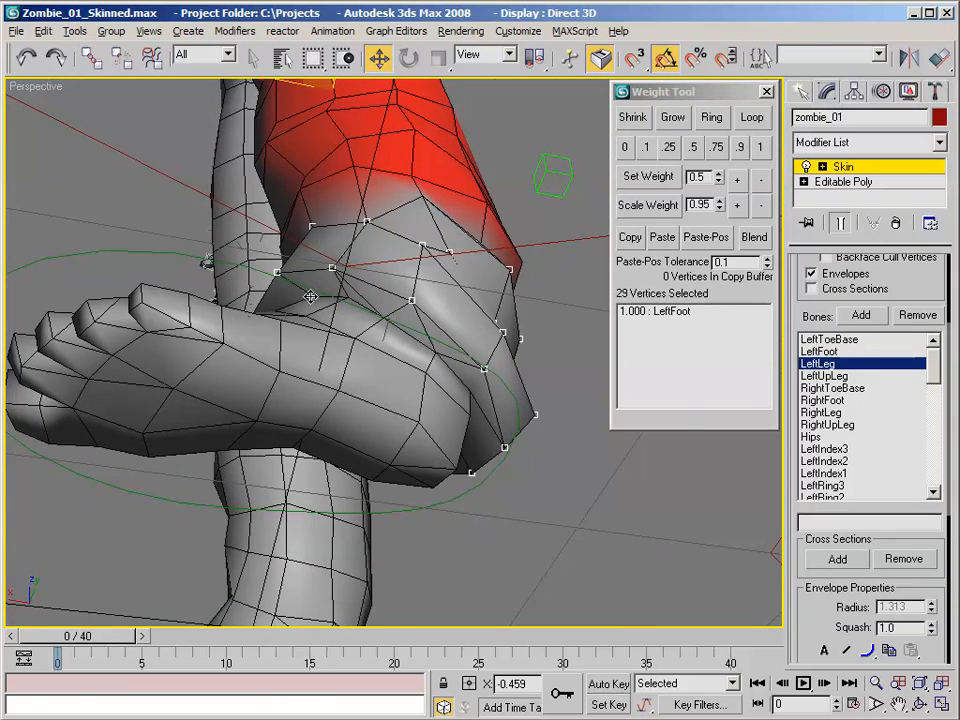
pyautogui.keyDown('alt'); pyautogui.click(311, 295); pyautogui.keyUp('alt')
pyautogui.keyDown('alt'); pyautogui.moveTo(311, 295); pyautogui.dragTo(487, 372, button='middle'); pyautogui.keyUp('alt')
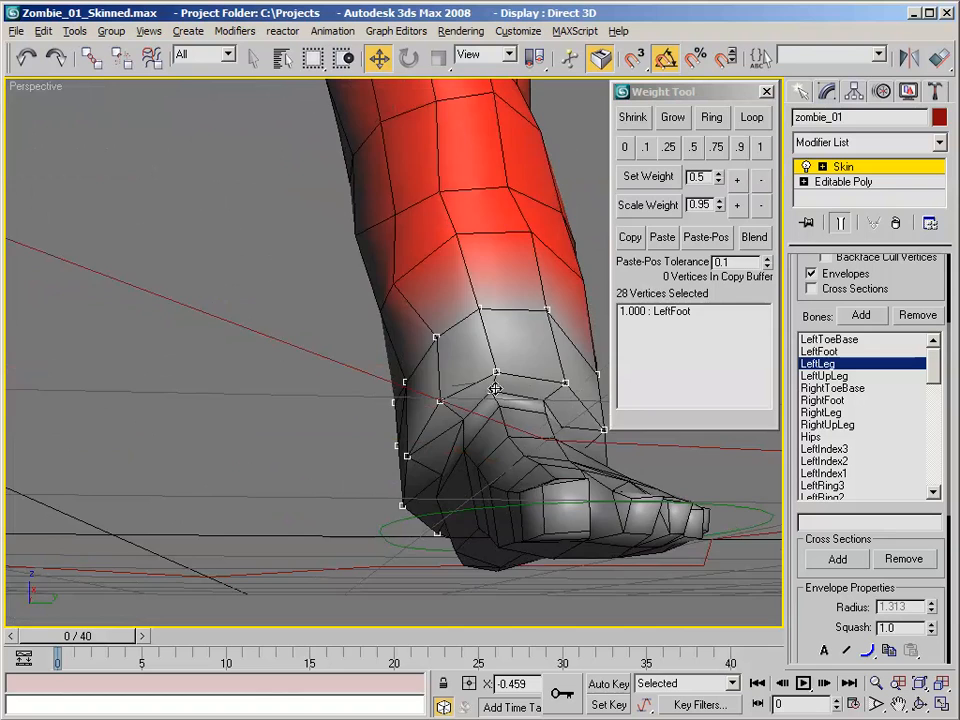
pyautogui.keyDown('alt'); pyautogui.click(493, 389); pyautogui.keyUp('alt')
pyautogui.keyDown('alt'); pyautogui.moveTo(451, 314); pyautogui.dragTo(843, 241, button='middle'); pyautogui.keyUp('alt')
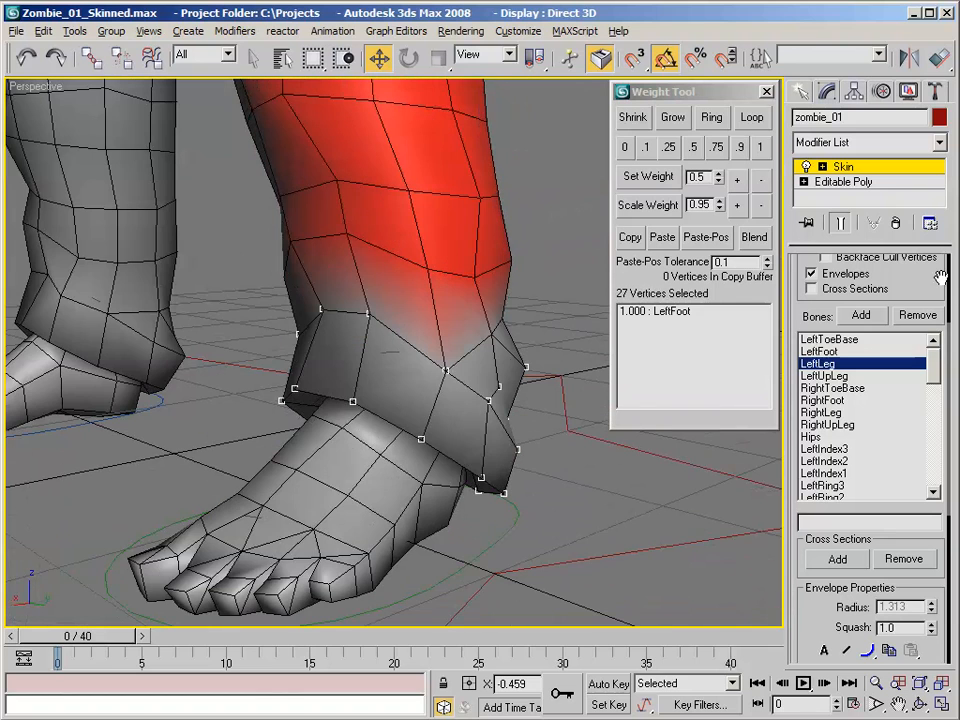
pyautogui.click(670, 148)
# Deselect the bottom hem row of the cuff and set the LeftLeg weight of the remaining cuff vertices to .5.
pyautogui.moveTo(430, 190)
pyautogui.keyDown('alt'); pyautogui.mouseDown(button='middle')
pyautogui.moveTo(399, 199)
pyautogui.moveTo(495, 219)
pyautogui.moveTo(465, 270)
pyautogui.moveTo(437, 188)
pyautogui.moveTo(296, 167)
pyautogui.moveTo(349, 86)
pyautogui.moveTo(420, 176)
pyautogui.moveTo(428, 202)
pyautogui.mouseUp(button='middle'); pyautogui.keyUp('alt')
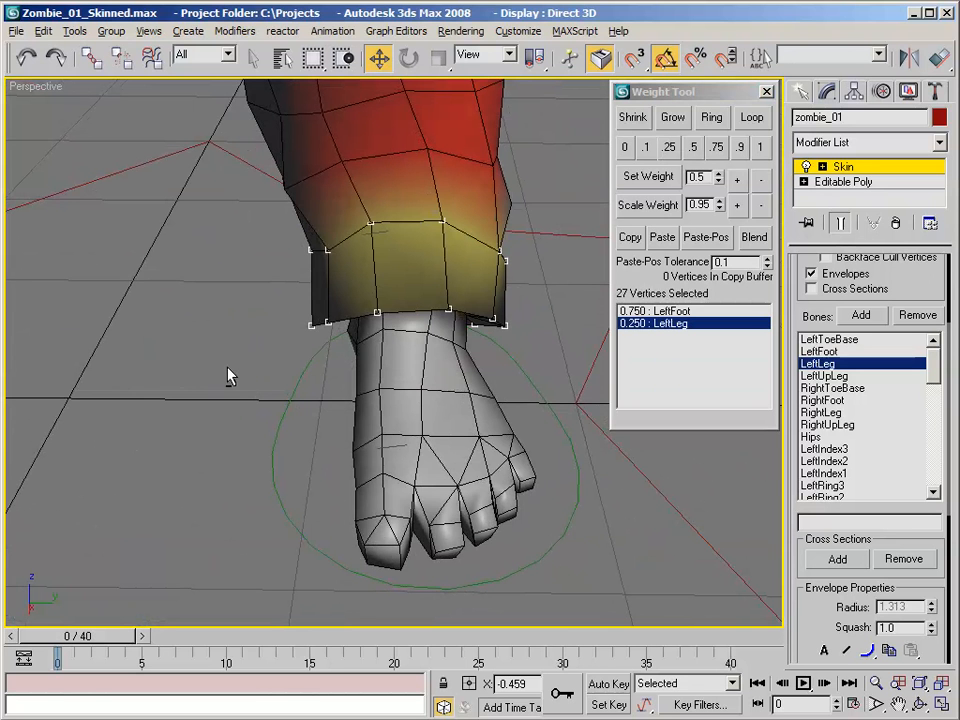
pyautogui.keyDown('alt'); pyautogui.moveTo(205, 382); pyautogui.dragTo(553, 300); pyautogui.keyUp('alt')
pyautogui.keyDown('alt'); pyautogui.moveTo(553, 300); pyautogui.dragTo(266, 227, button='middle'); pyautogui.keyUp('alt')
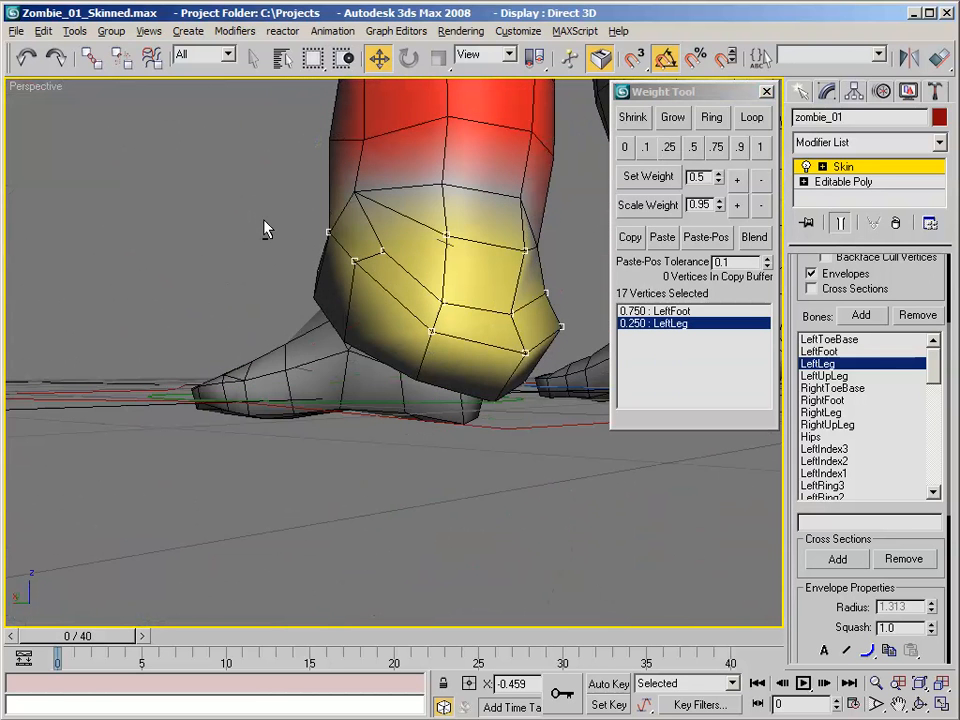
pyautogui.click(697, 147)
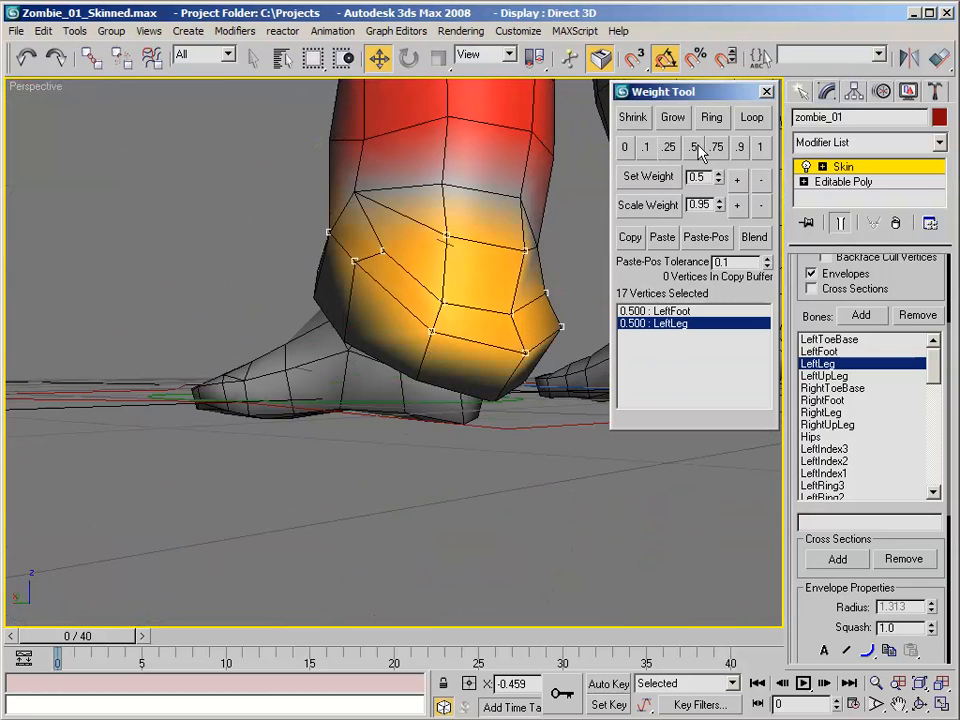
# Deselect the cuff's front and lower vertices, keeping only the upper ones at the back, and set their LeftLeg weight to .75.
pyautogui.keyDown('alt'); pyautogui.moveTo(525, 116); pyautogui.dragTo(393, 135, button='middle'); pyautogui.keyUp('alt')
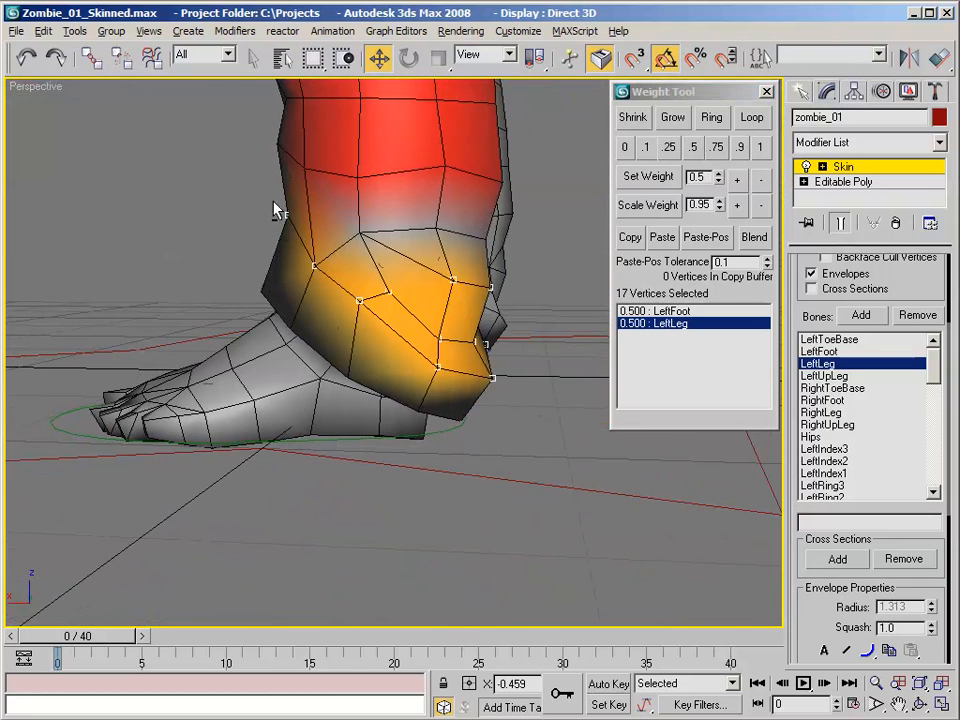
pyautogui.keyDown('alt'); pyautogui.moveTo(229, 146); pyautogui.dragTo(334, 302); pyautogui.keyUp('alt')
pyautogui.keyDown('alt'); pyautogui.moveTo(349, 214); pyautogui.dragTo(322, 290, button='middle'); pyautogui.keyUp('alt')
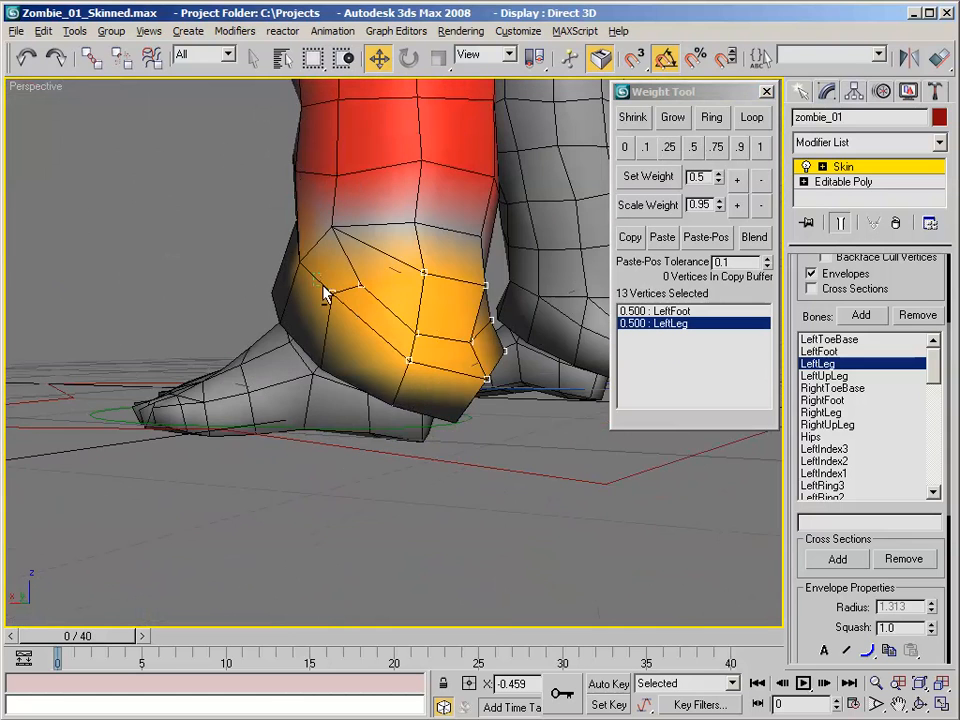
pyautogui.keyDown('alt'); pyautogui.moveTo(323, 286); pyautogui.dragTo(412, 374); pyautogui.keyUp('alt')
pyautogui.keyDown('alt'); pyautogui.moveTo(523, 381); pyautogui.dragTo(313, 378, button='middle'); pyautogui.keyUp('alt')
pyautogui.keyDown('alt'); pyautogui.moveTo(432, 345); pyautogui.dragTo(434, 348); pyautogui.keyUp('alt')
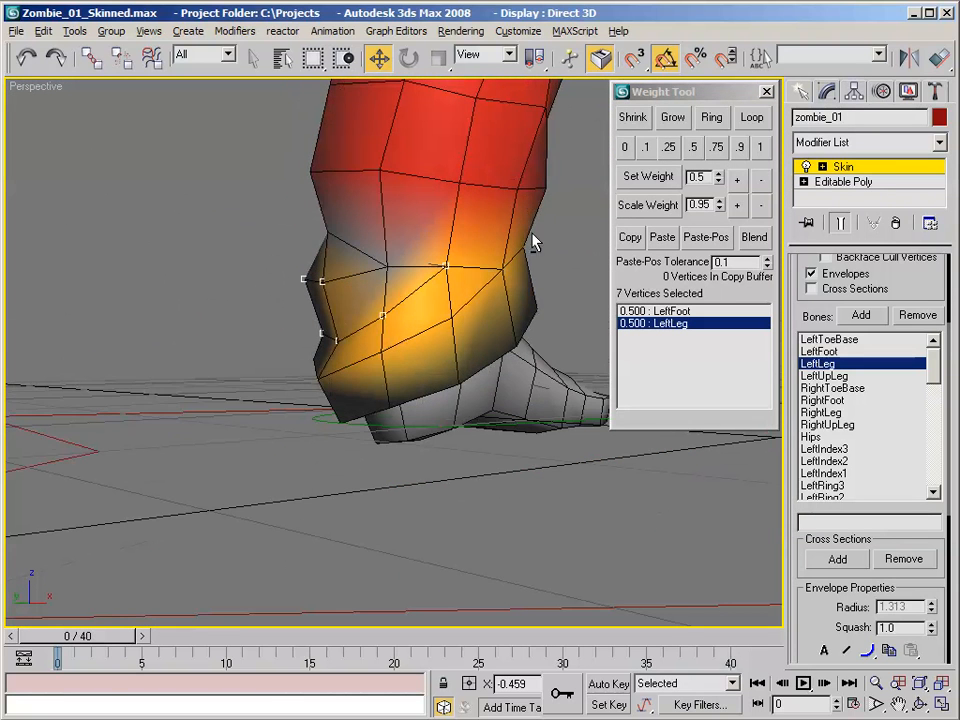
pyautogui.keyDown('alt'); pyautogui.moveTo(531, 242); pyautogui.dragTo(643, 251, button='middle'); pyautogui.keyUp('alt')
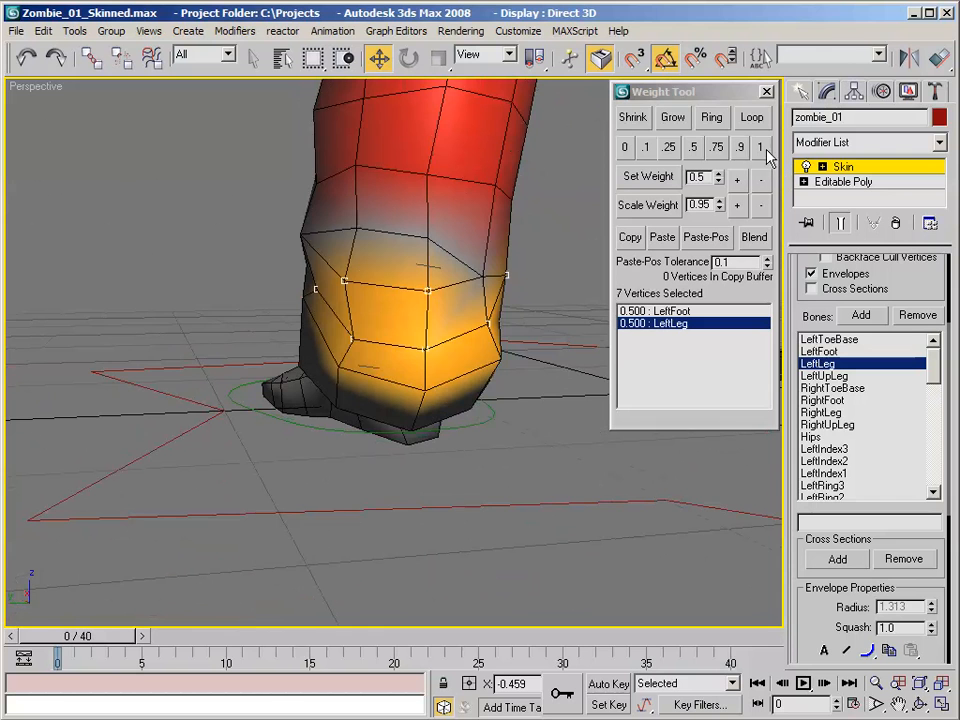
pyautogui.click(716, 147)
# Select the row of vertices just above the cuff at the back of the ankle and set its LeftLeg weight to 1.
pyautogui.keyDown('alt'); pyautogui.moveTo(590, 189); pyautogui.dragTo(488, 313, button='middle'); pyautogui.keyUp('alt')
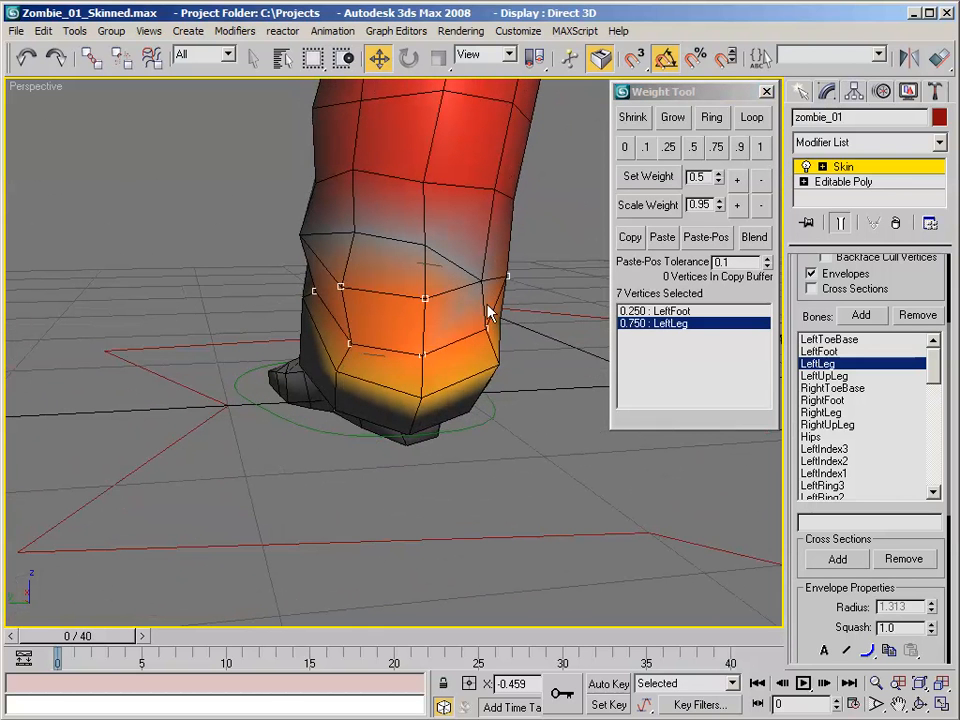
pyautogui.click(480, 281)
pyautogui.keyDown('ctrl'); pyautogui.click(424, 298); pyautogui.keyUp('ctrl')
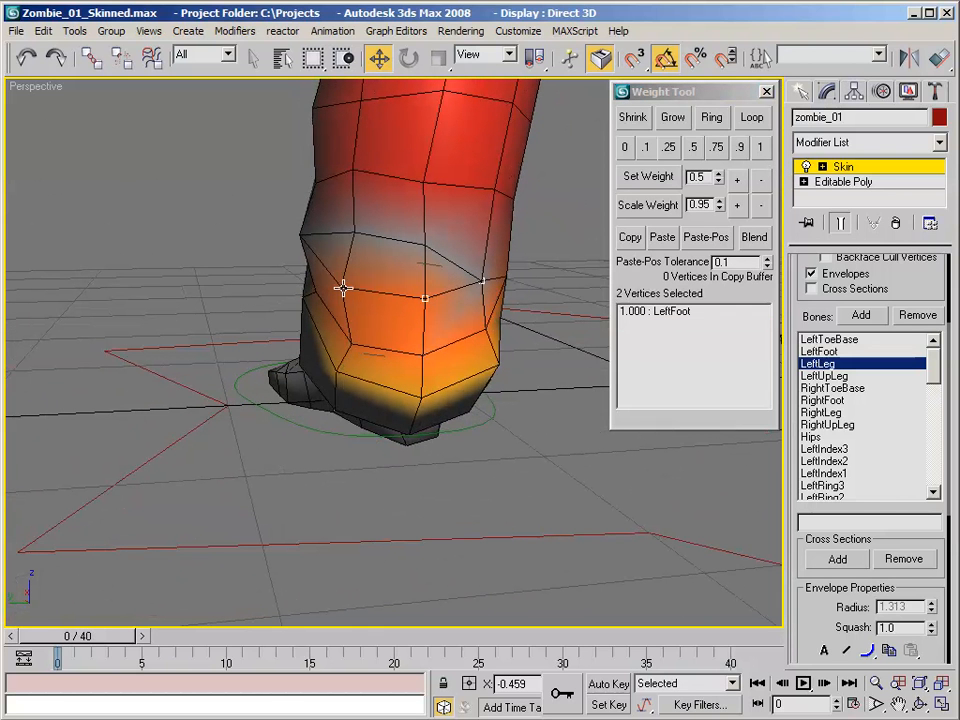
pyautogui.keyDown('ctrl'); pyautogui.click(352, 232); pyautogui.keyUp('ctrl')
pyautogui.keyDown('alt'); pyautogui.moveTo(357, 232); pyautogui.dragTo(439, 214, button='middle'); pyautogui.keyUp('alt')
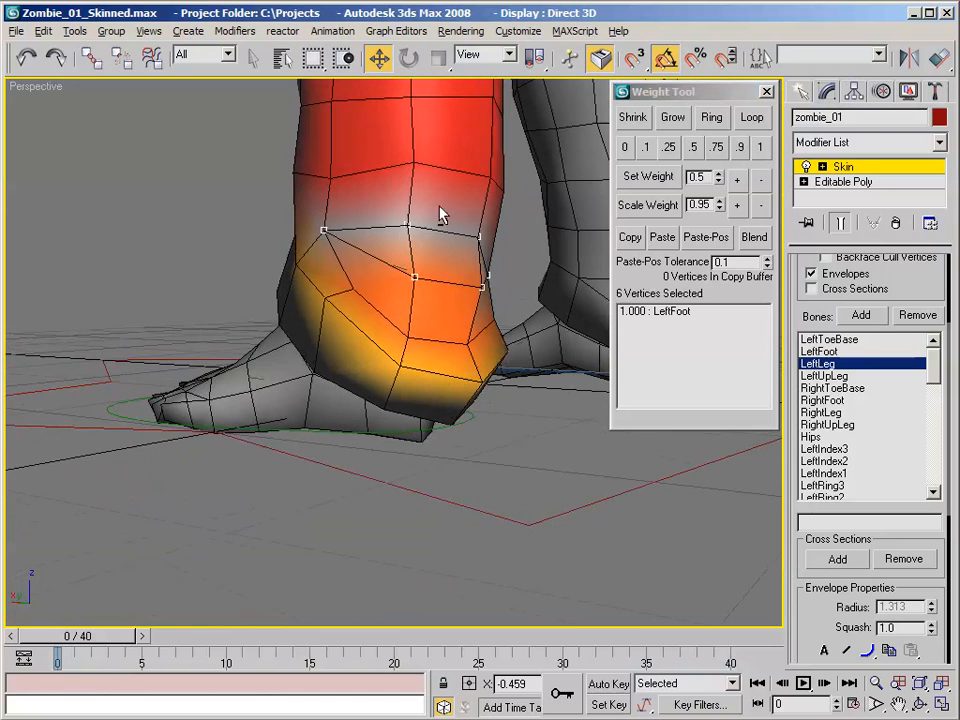
pyautogui.click(761, 148)
pyautogui.keyDown('alt'); pyautogui.moveTo(525, 144); pyautogui.dragTo(645, 158, button='middle'); pyautogui.keyUp('alt')
# For the LeftUpLeg bone, select the vertex loop around the left mid-thigh, grow it once, and set its weight to 1.
pyautogui.scroll(1, 385, 125)
pyautogui.moveTo(385, 125); pyautogui.dragTo(417, 259, button='middle')
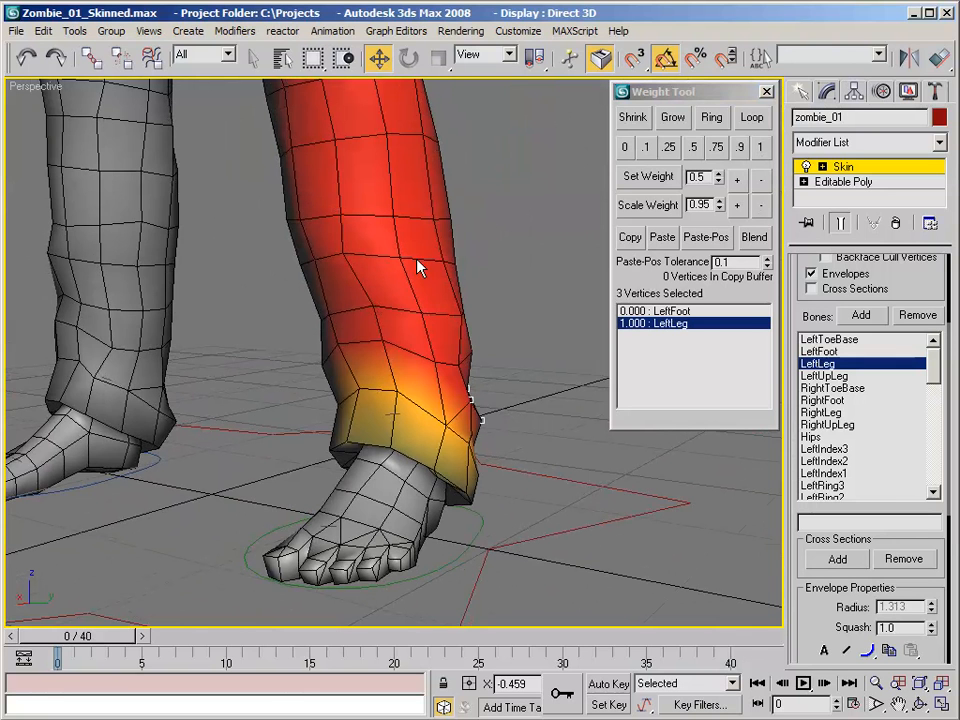
pyautogui.click(833, 377)
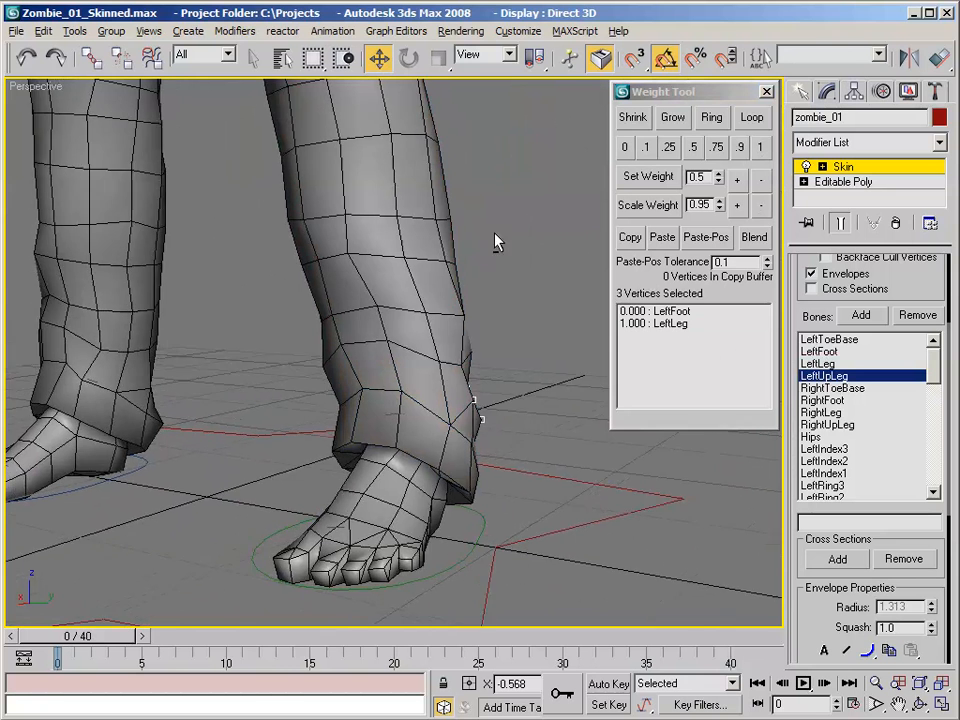
pyautogui.moveTo(374, 174); pyautogui.dragTo(466, 306, button='middle')
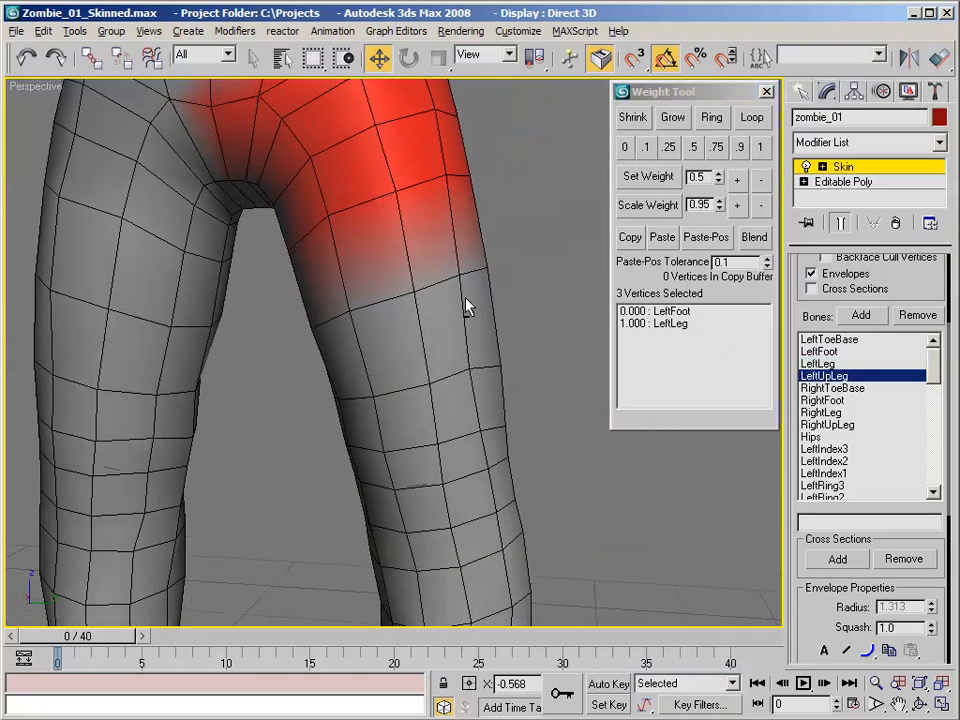
pyautogui.click(414, 291)
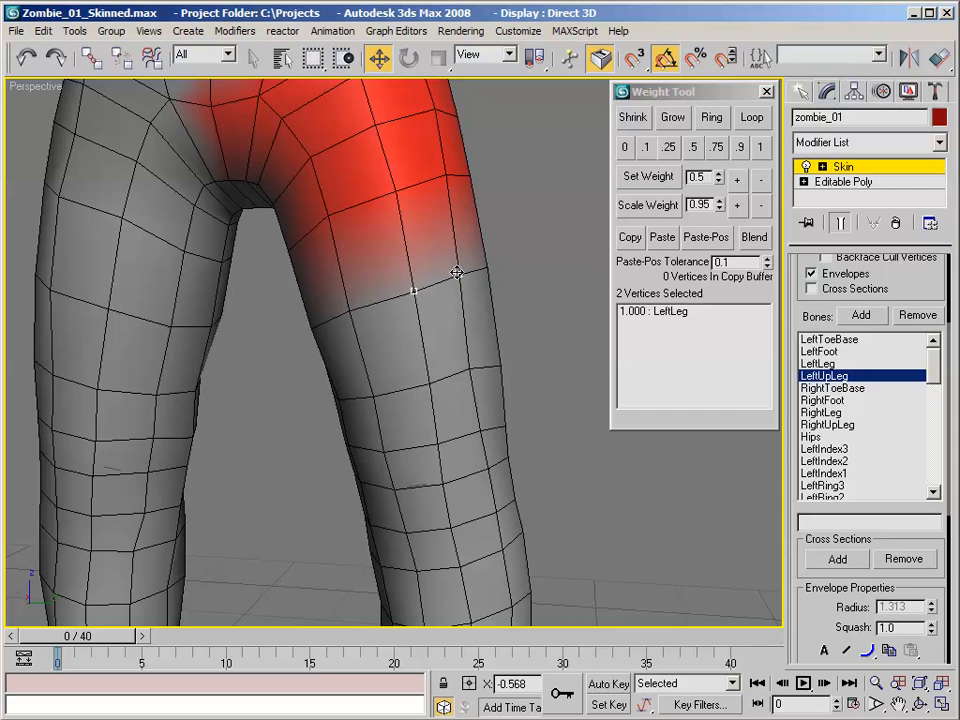
pyautogui.click(751, 117)
pyautogui.keyDown('alt'); pyautogui.moveTo(568, 183); pyautogui.dragTo(507, 219, button='middle'); pyautogui.keyUp('alt')
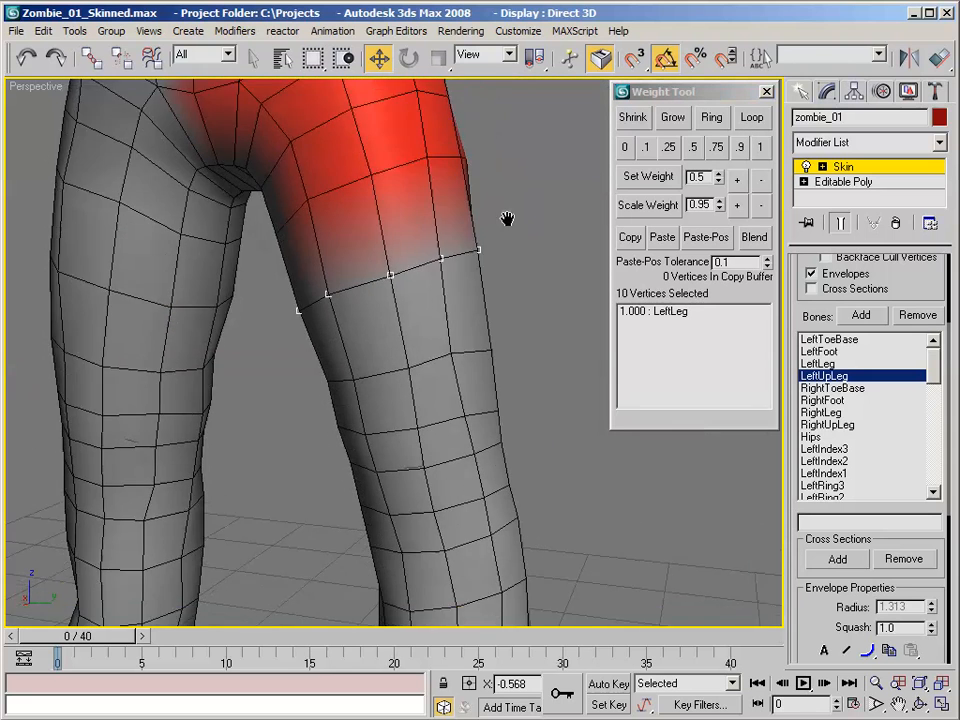
pyautogui.scroll(-2, 507, 219)
pyautogui.click(673, 117)
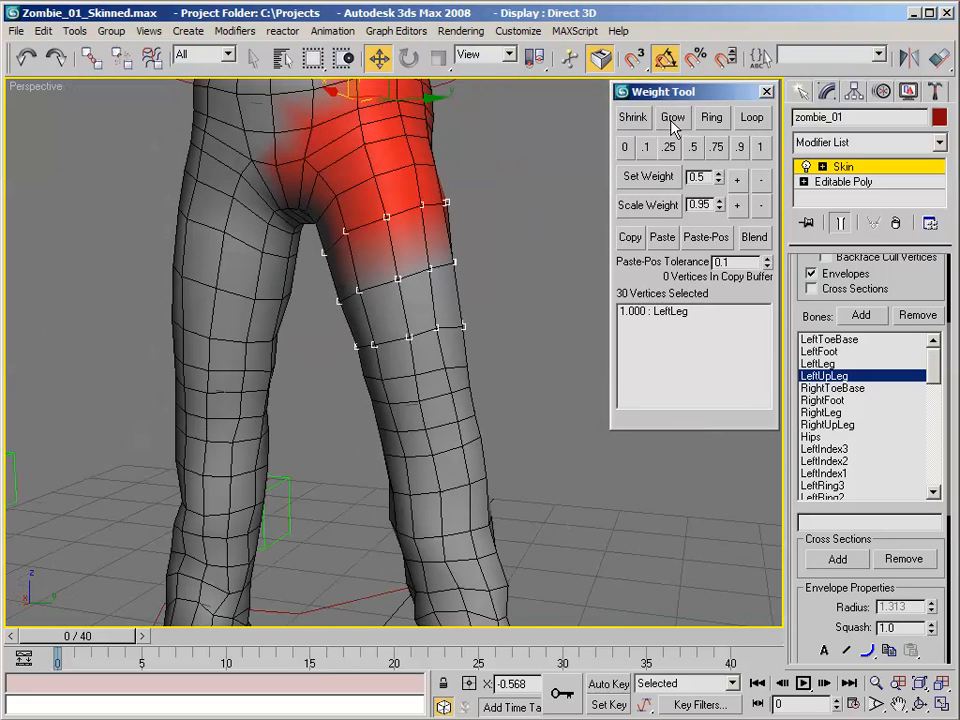
pyautogui.click(760, 147)
# Select the vertex loop just above the left knee, directly below the fully weighted thigh, and set its LeftUpLeg weight to .9.
pyautogui.scroll(5, 450, 253)
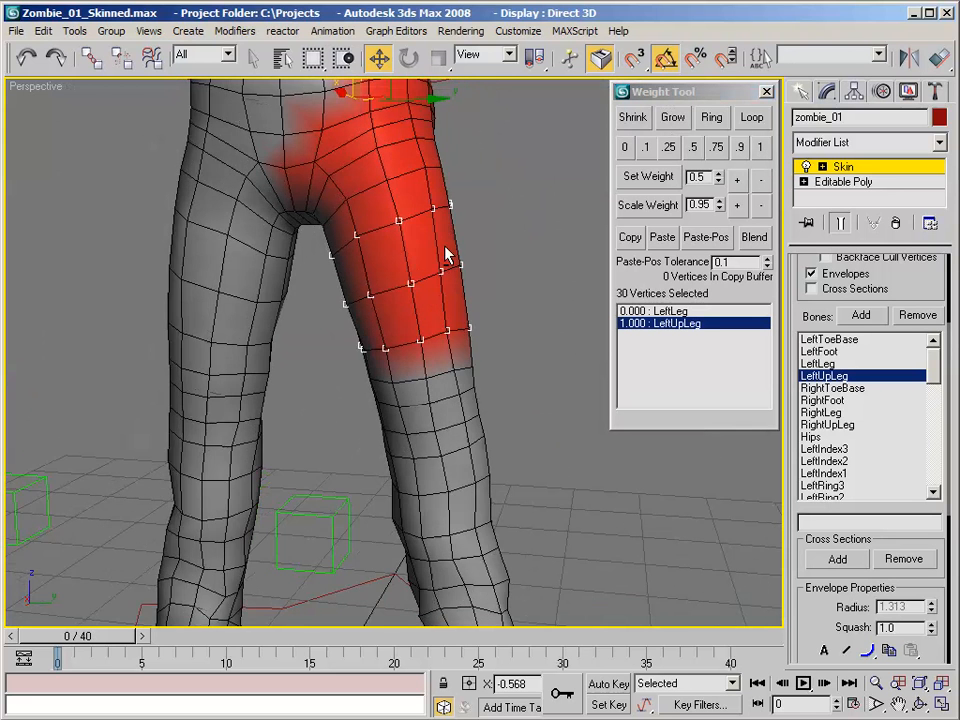
pyautogui.keyDown('alt'); pyautogui.moveTo(443, 234); pyautogui.dragTo(532, 224, button='middle'); pyautogui.keyUp('alt')
pyautogui.click(366, 268)
pyautogui.click(750, 118)
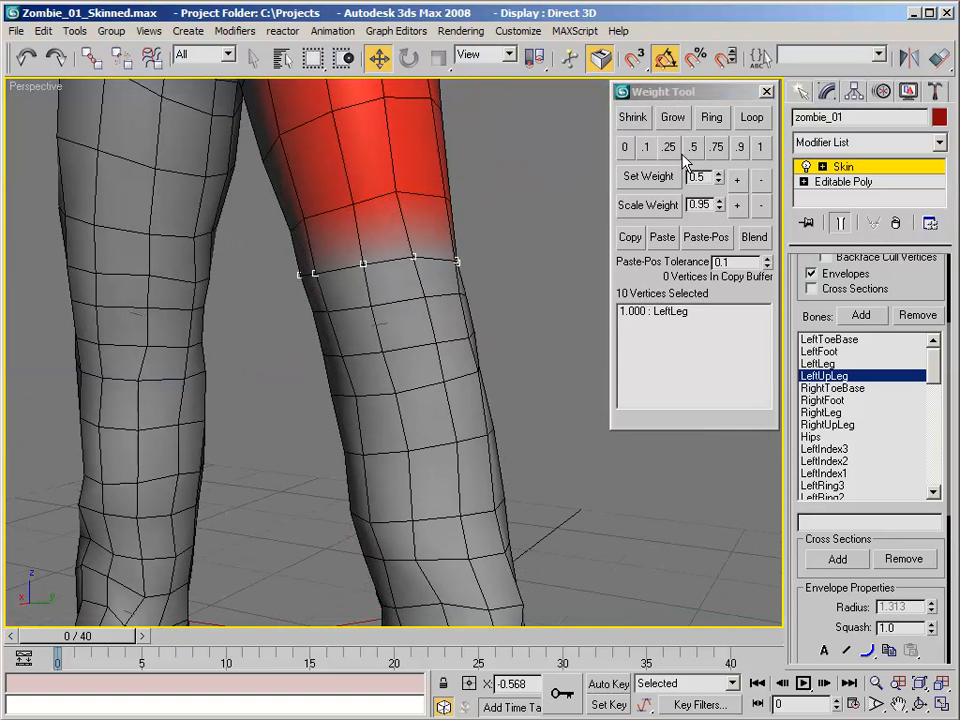
pyautogui.click(740, 148)
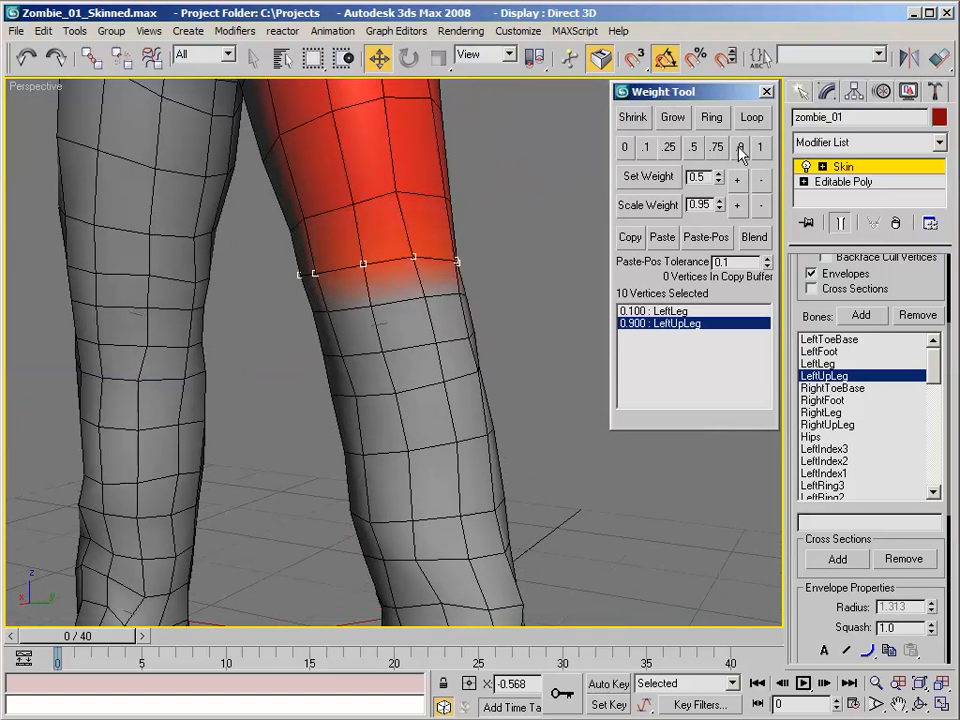
# Select the vertex loop around the middle of the left knee and set its LeftUpLeg weight to 0.4.
pyautogui.keyDown('alt'); pyautogui.moveTo(560, 235); pyautogui.dragTo(489, 246, button='middle'); pyautogui.keyUp('alt')
pyautogui.click(433, 294)
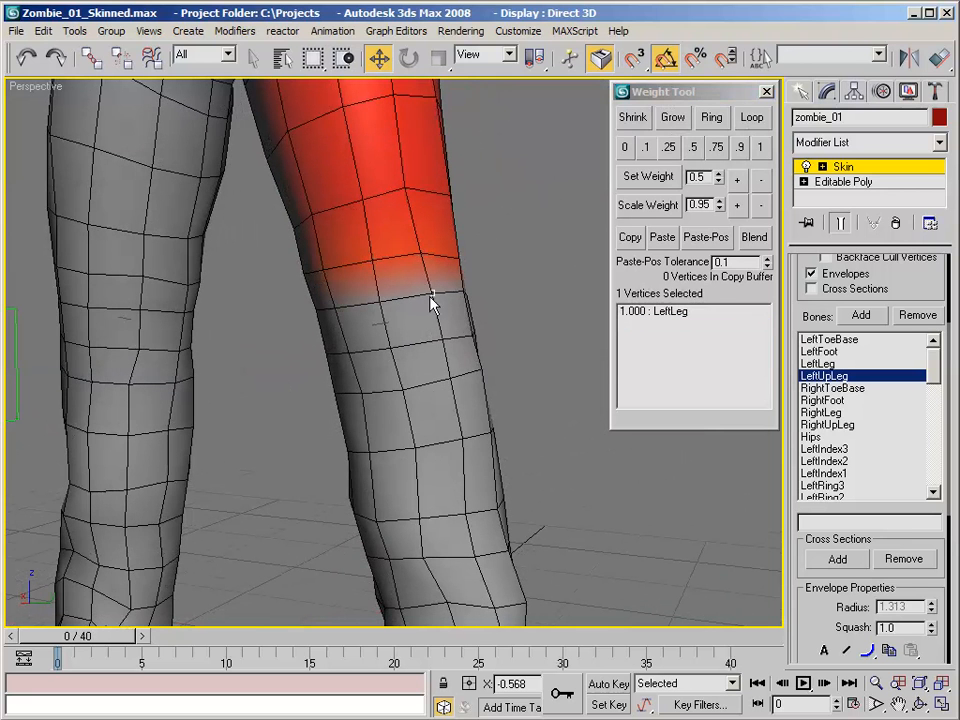
pyautogui.keyDown('ctrl'); pyautogui.click(379, 300); pyautogui.keyUp('ctrl')
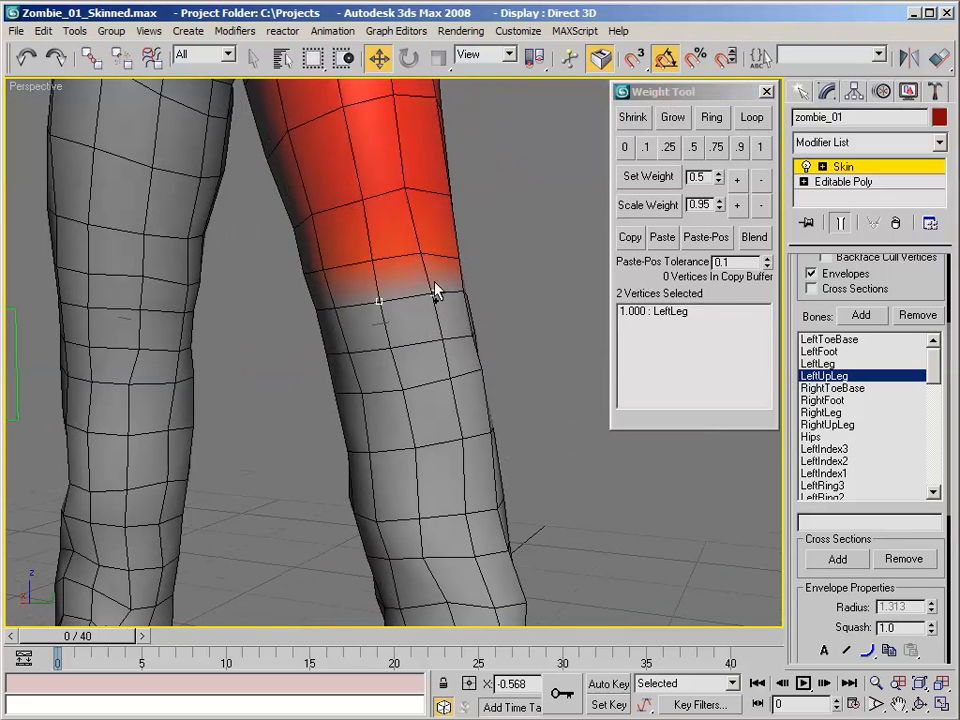
pyautogui.click(751, 118)
pyautogui.keyDown('alt'); pyautogui.moveTo(548, 162); pyautogui.dragTo(551, 161, button='middle'); pyautogui.keyUp('alt')
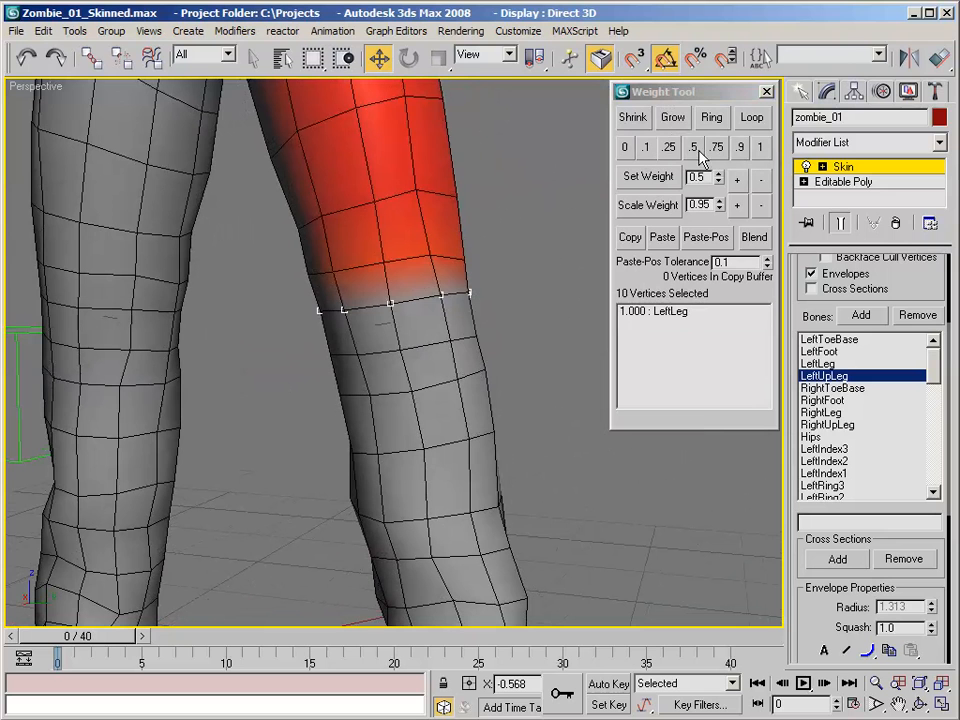
pyautogui.doubleClick(697, 177)
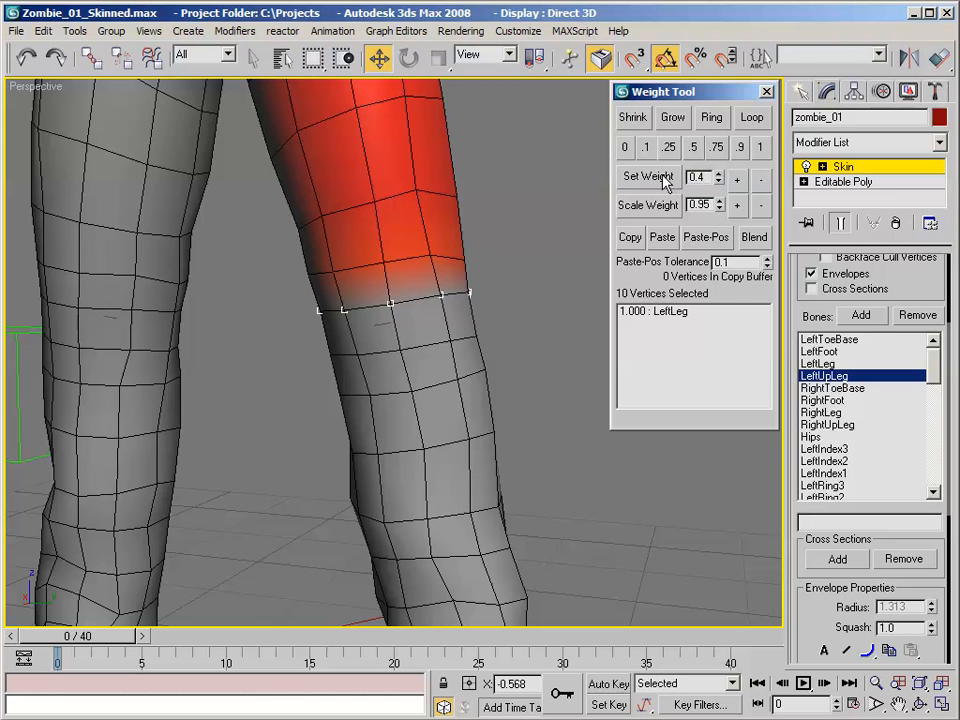
pyautogui.click(648, 177)
# Select the vertex loop just below the left knee, set its LeftUpLeg weight to .1, and clear the selection.
pyautogui.keyDown('alt'); pyautogui.moveTo(320, 193); pyautogui.dragTo(456, 266, button='middle'); pyautogui.keyUp('alt')
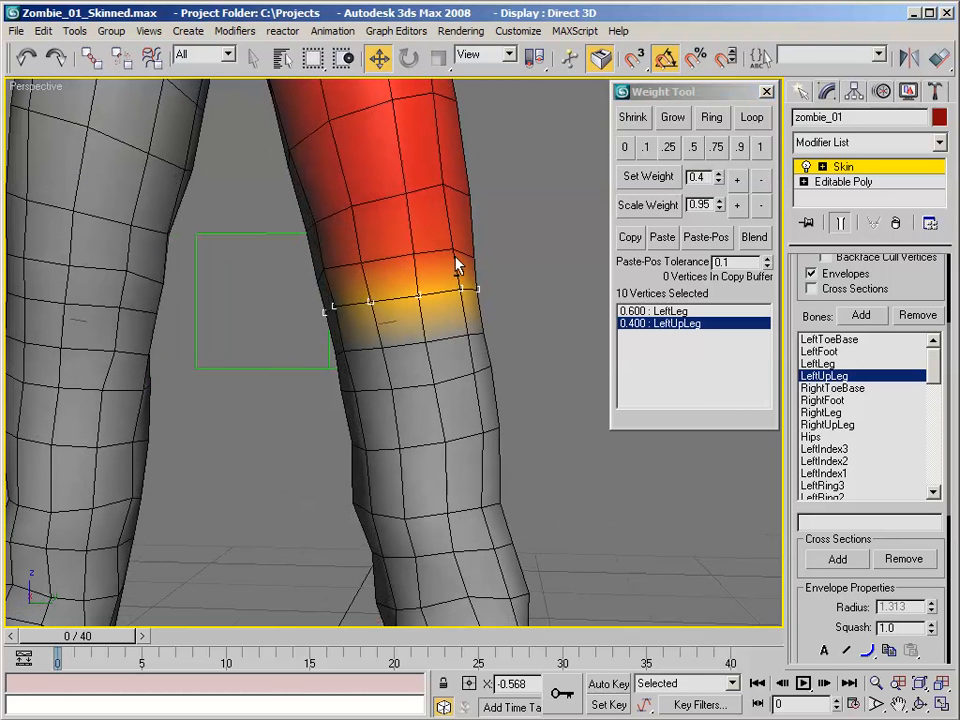
pyautogui.click(470, 336)
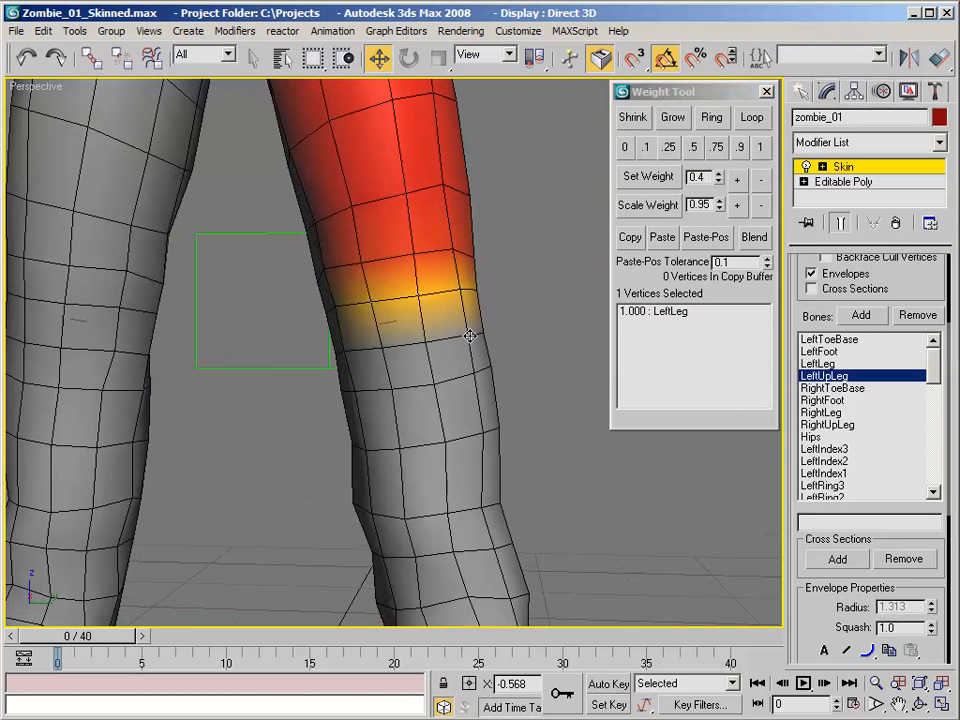
pyautogui.click(751, 117)
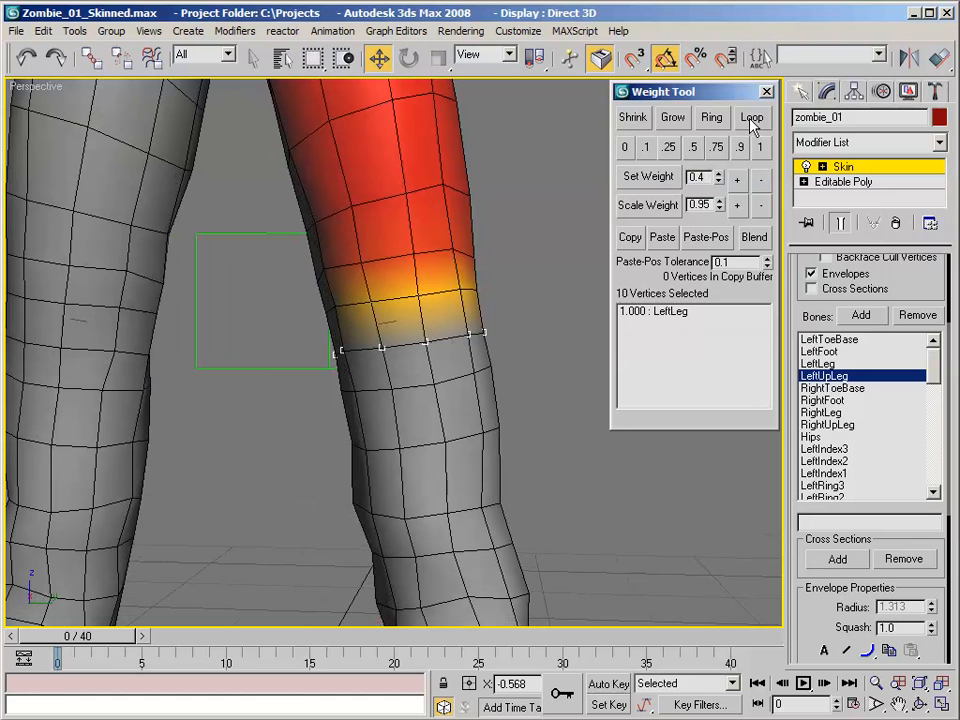
pyautogui.click(648, 147)
pyautogui.click(548, 197)
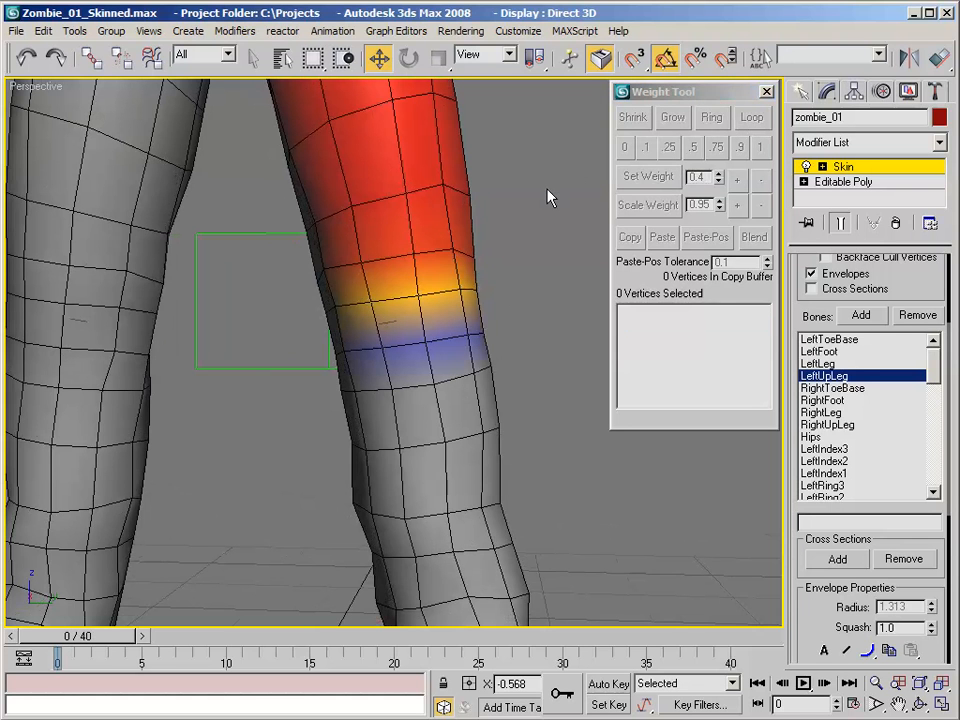
# For the Hips bone, select the vertex loop around the pelvis, grow it from the waistband to the upper thighs, and set its weight to 1.
pyautogui.moveTo(893, 288); pyautogui.dragTo(893, 284)
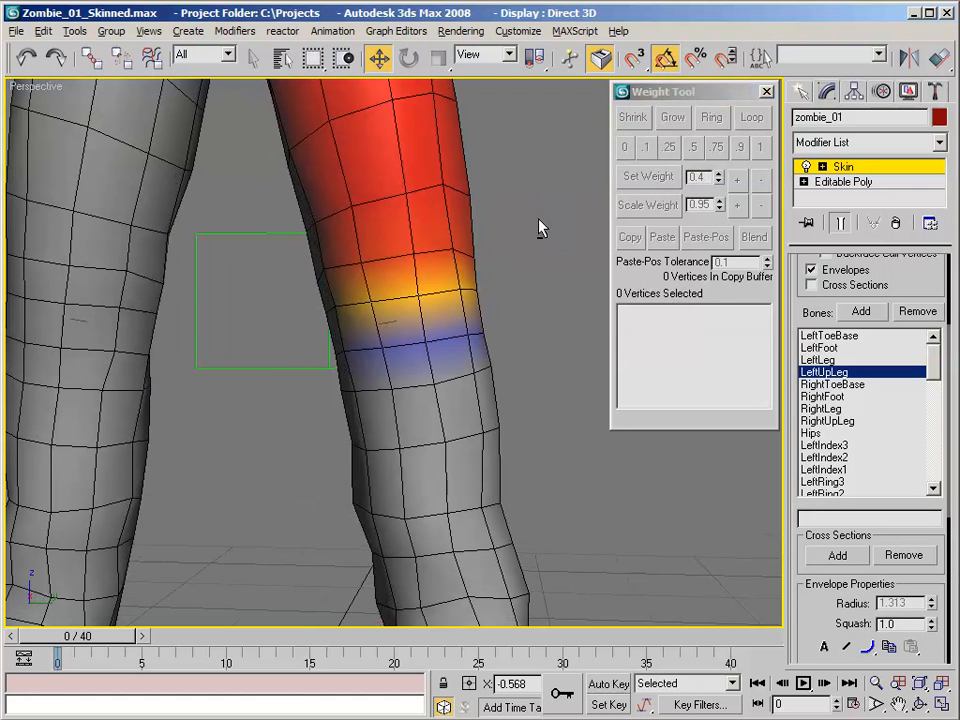
pyautogui.keyDown('alt'); pyautogui.moveTo(540, 227); pyautogui.dragTo(519, 236, button='middle'); pyautogui.keyUp('alt')
pyautogui.moveTo(482, 163); pyautogui.dragTo(529, 422, button='middle')
pyautogui.moveTo(455, 216); pyautogui.dragTo(474, 384, button='middle')
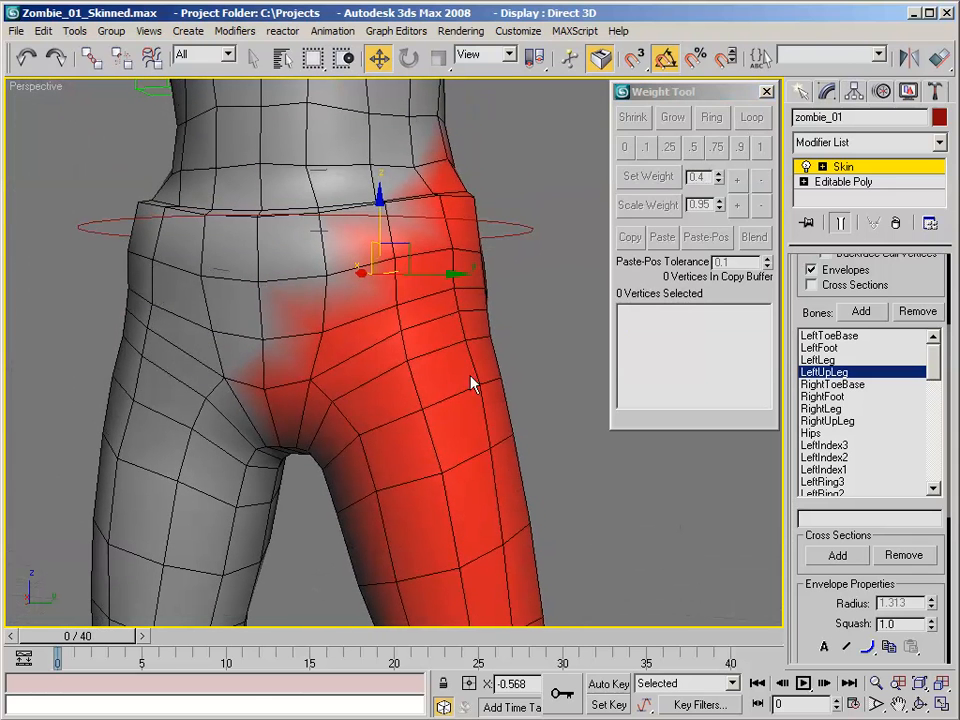
pyautogui.click(869, 434)
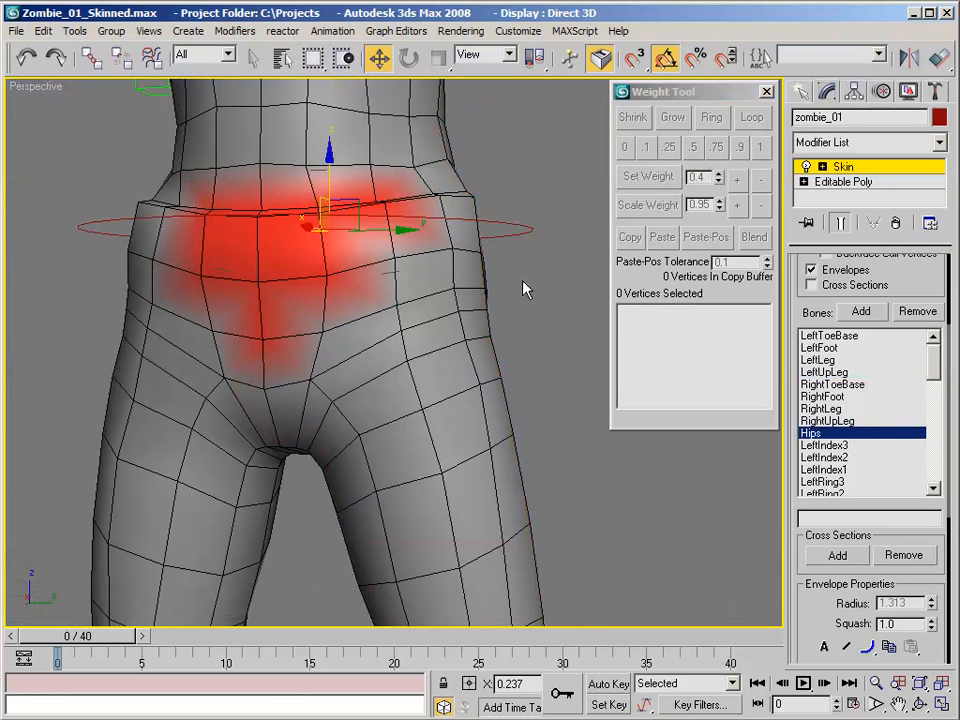
pyautogui.keyDown('alt'); pyautogui.moveTo(525, 289); pyautogui.dragTo(455, 294, button='middle'); pyautogui.keyUp('alt')
pyautogui.keyDown('alt'); pyautogui.moveTo(362, 284); pyautogui.dragTo(378, 272, button='middle'); pyautogui.keyUp('alt')
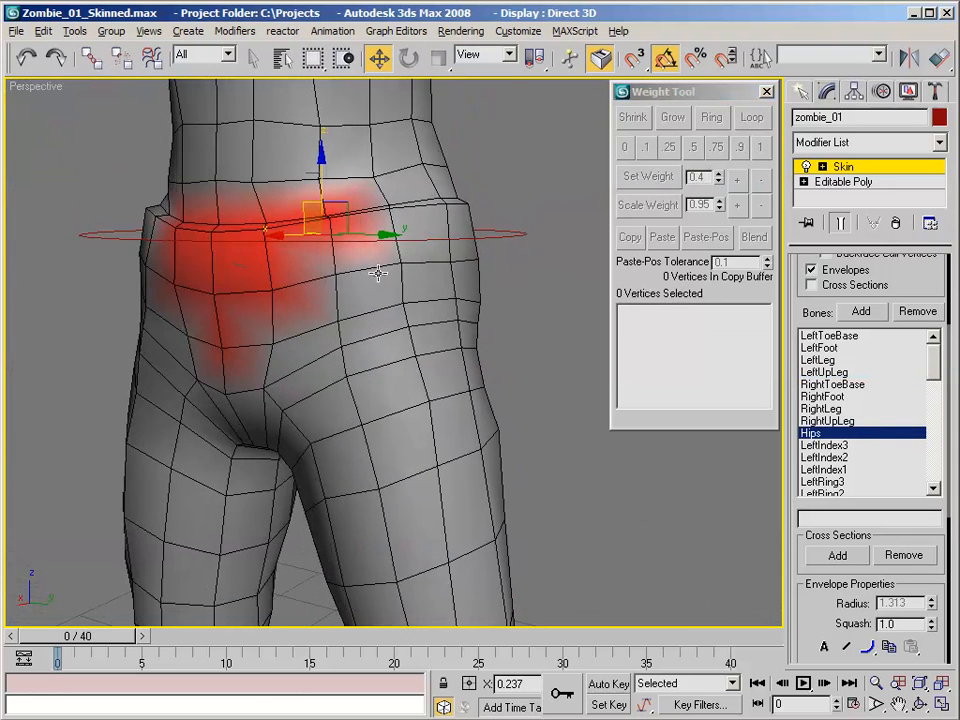
pyautogui.click(272, 342)
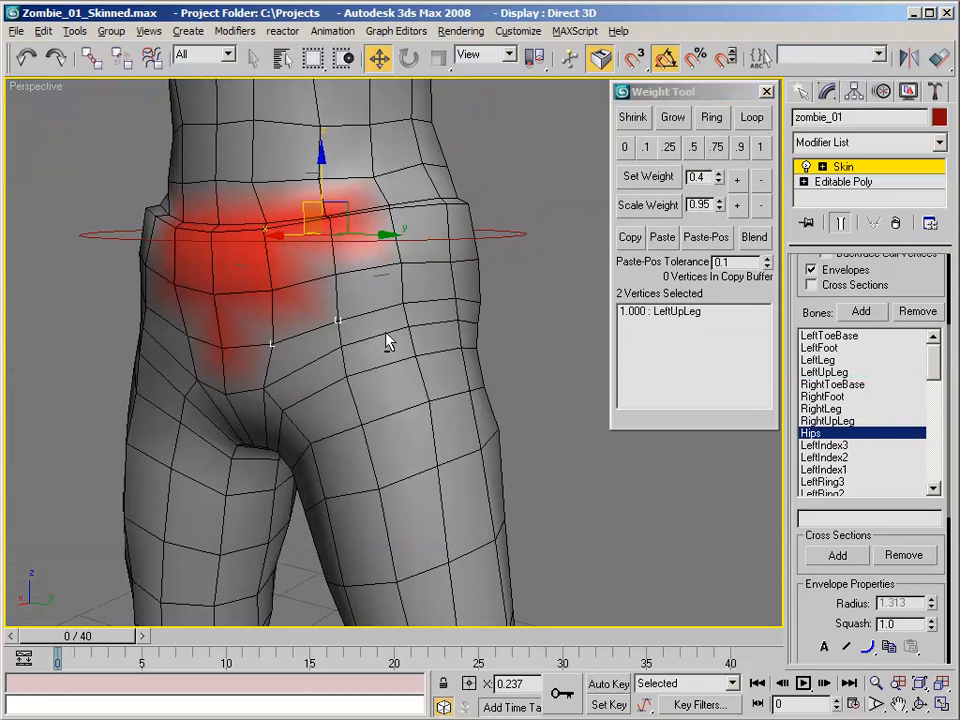
pyautogui.keyDown('alt'); pyautogui.moveTo(388, 342); pyautogui.dragTo(435, 332, button='middle'); pyautogui.keyUp('alt')
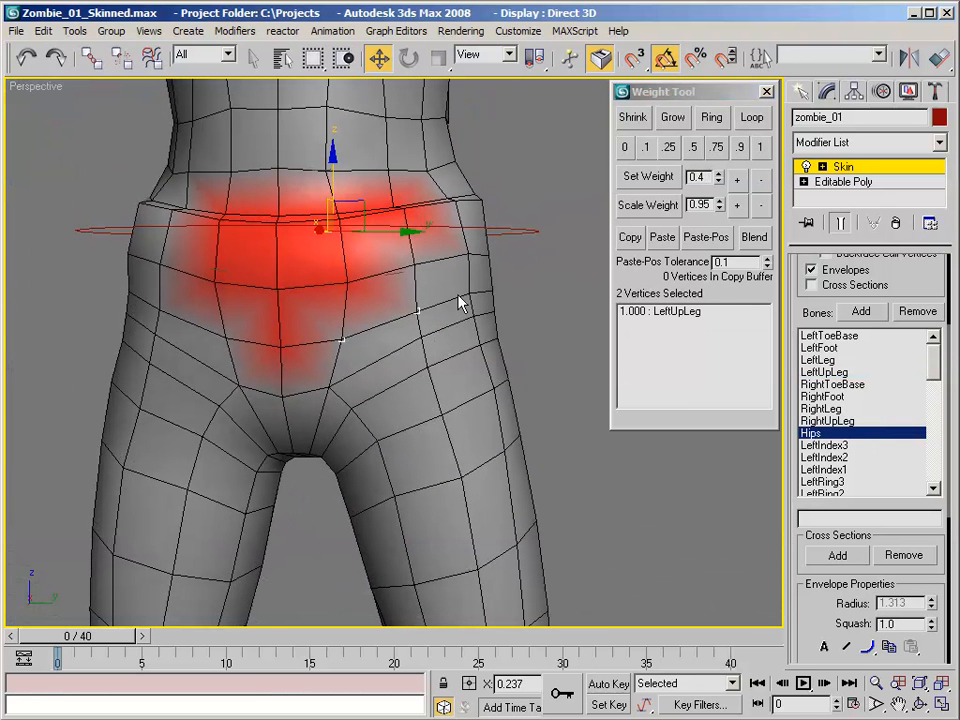
pyautogui.click(751, 117)
pyautogui.keyDown('alt'); pyautogui.moveTo(448, 134); pyautogui.dragTo(607, 185, button='middle'); pyautogui.keyUp('alt')
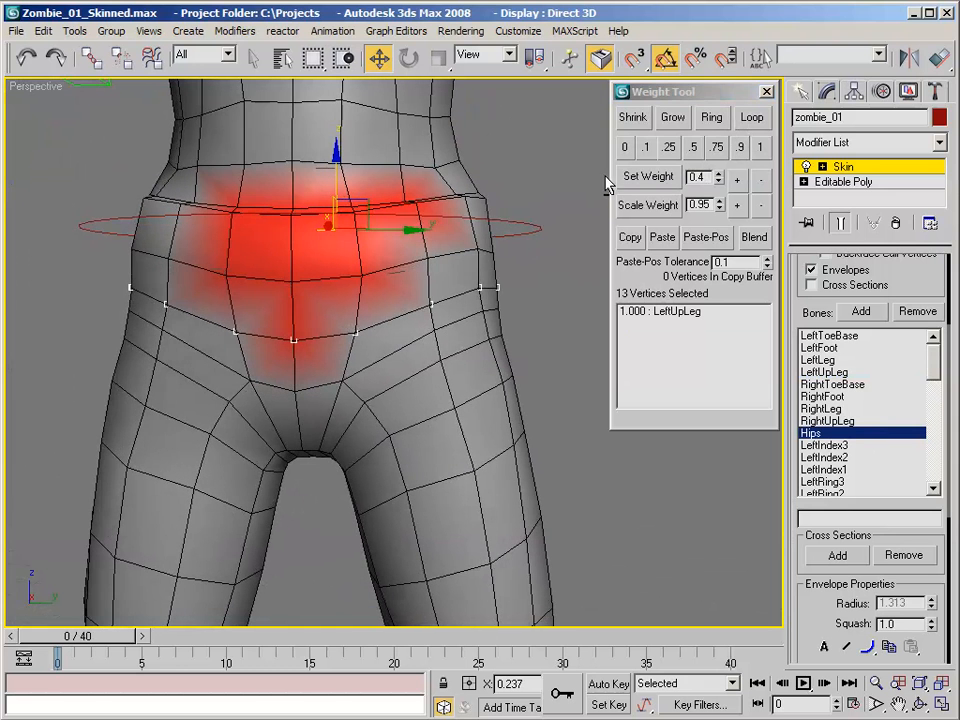
pyautogui.click(672, 117)
pyautogui.click(672, 117)
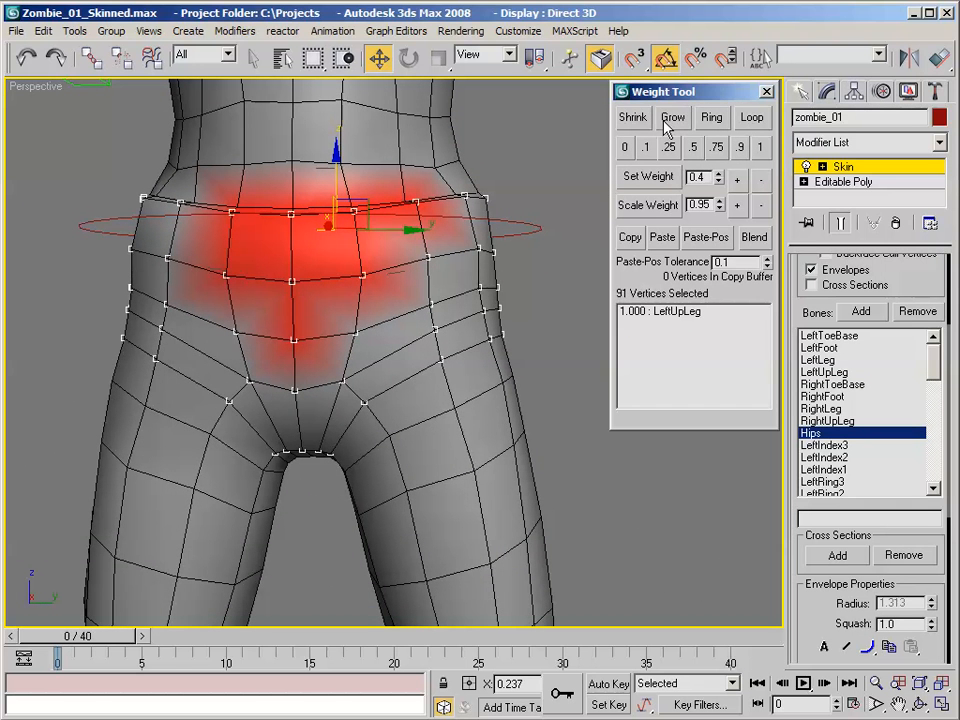
pyautogui.click(672, 117)
pyautogui.keyDown('alt'); pyautogui.moveTo(600, 190); pyautogui.dragTo(553, 221, button='middle'); pyautogui.keyUp('alt')
pyautogui.click(760, 147)
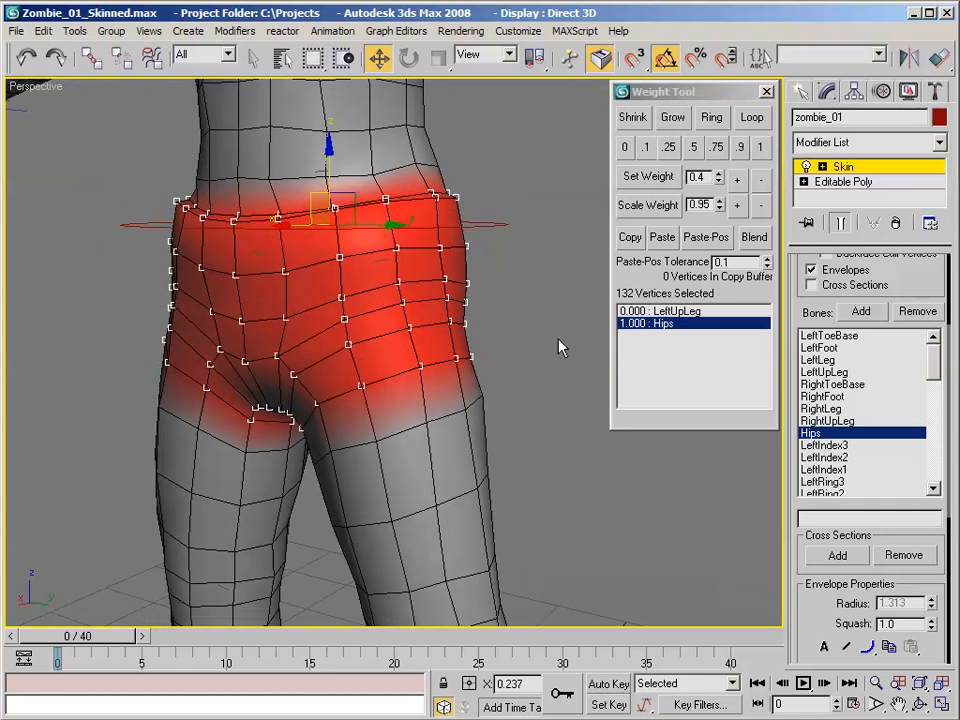
# Switch to the LeftUpLeg bone, select the vertex loop around the top of the left thigh, and set its weight to .9.
pyautogui.keyDown('alt'); pyautogui.moveTo(543, 334); pyautogui.dragTo(561, 322, button='middle'); pyautogui.keyUp('alt')
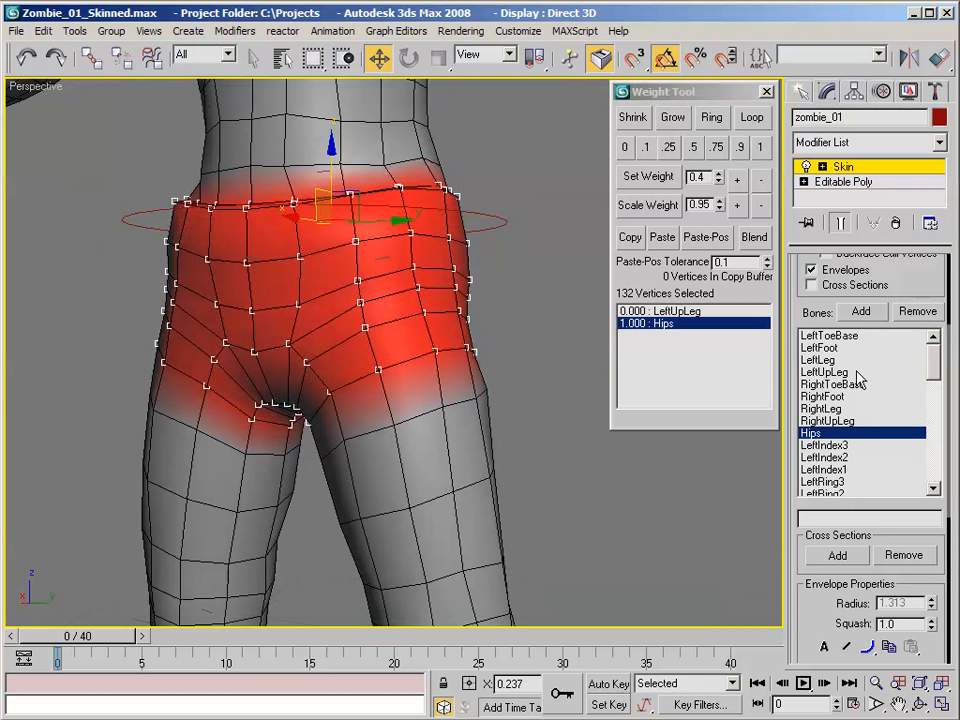
pyautogui.click(634, 311)
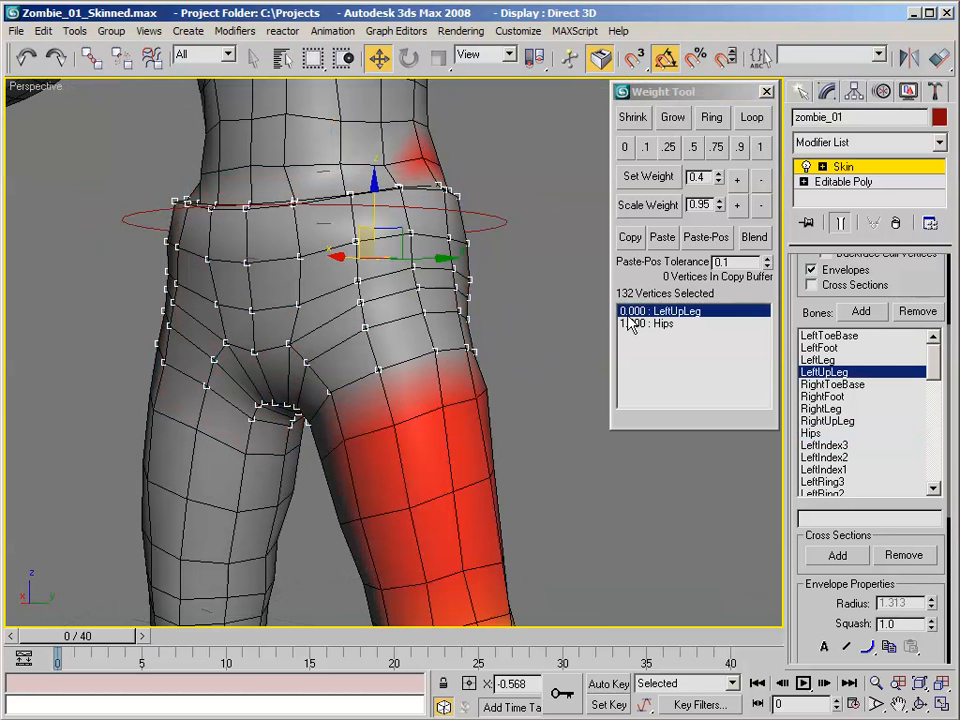
pyautogui.moveTo(547, 298)
pyautogui.keyDown('alt'); pyautogui.mouseDown(button='middle')
pyautogui.moveTo(578, 291)
pyautogui.moveTo(559, 305)
pyautogui.mouseUp(button='middle'); pyautogui.keyUp('alt')
pyautogui.click(470, 357)
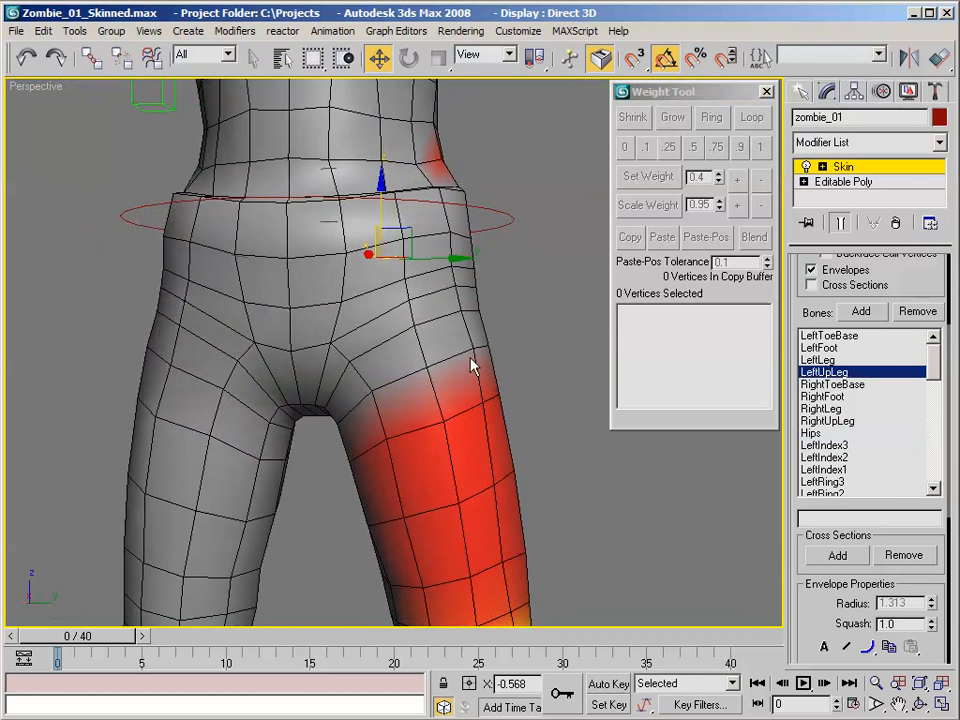
pyautogui.click(477, 349)
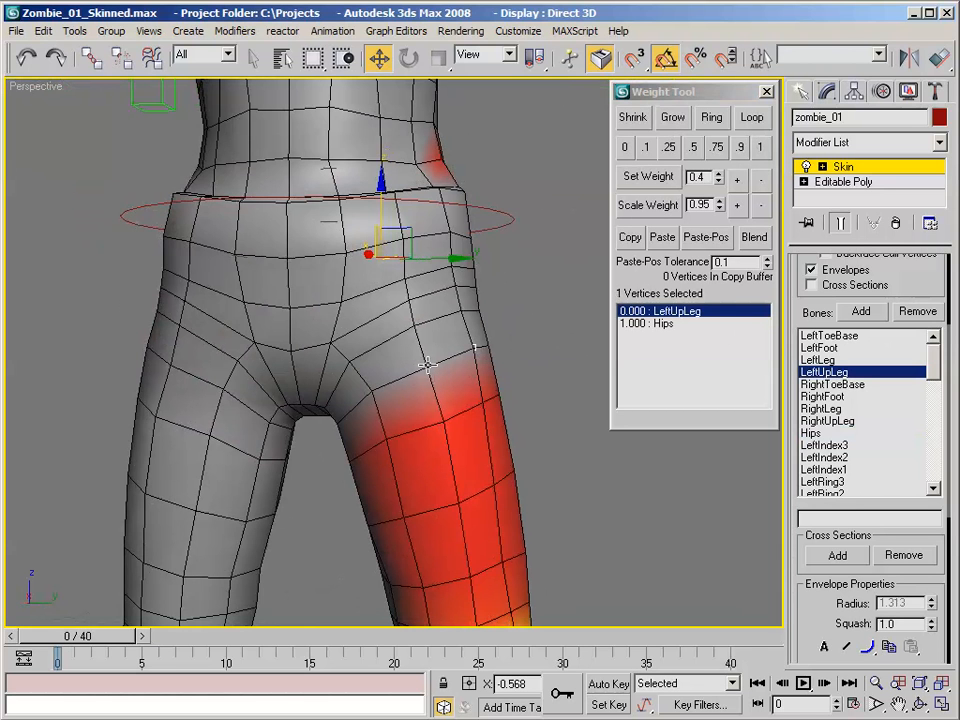
pyautogui.click(751, 117)
pyautogui.keyDown('alt'); pyautogui.moveTo(542, 210); pyautogui.dragTo(553, 214, button='middle'); pyautogui.keyUp('alt')
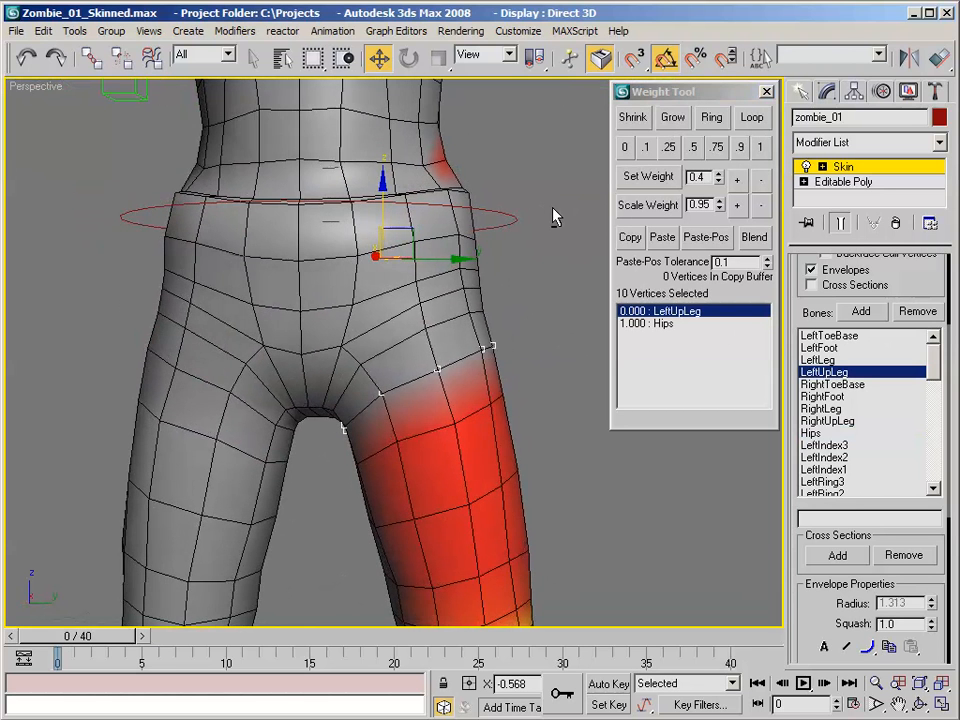
pyautogui.click(740, 148)
# Select the vertex loop one row above the top-of-thigh loop on the left leg and set its LeftUpLeg weight to 0.7.
pyautogui.keyDown('alt'); pyautogui.moveTo(566, 236); pyautogui.dragTo(514, 261, button='middle'); pyautogui.keyUp('alt')
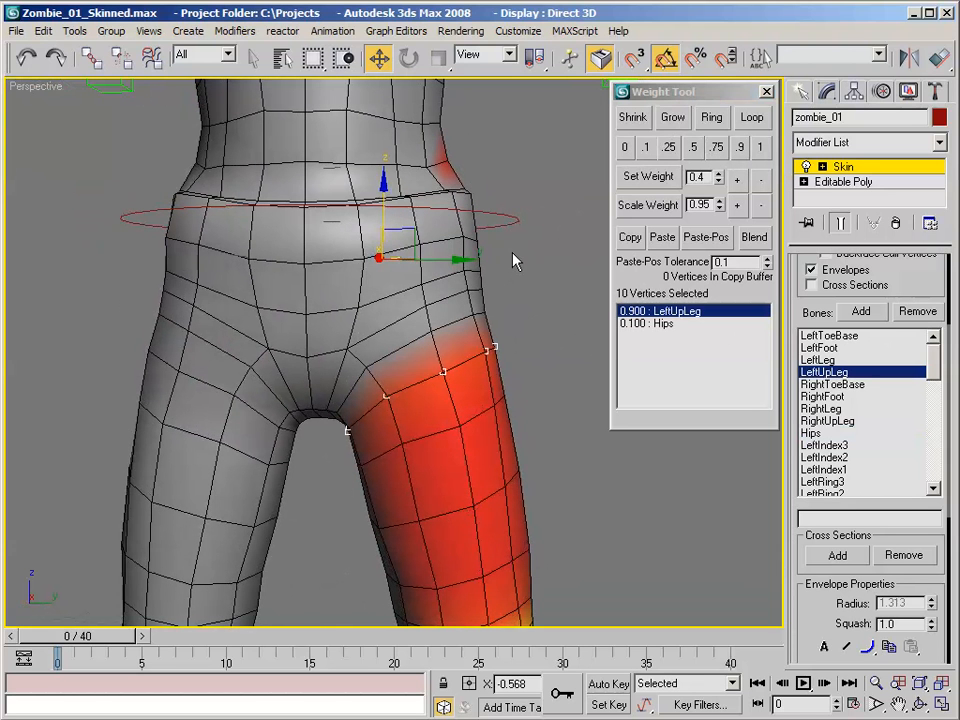
pyautogui.click(433, 331)
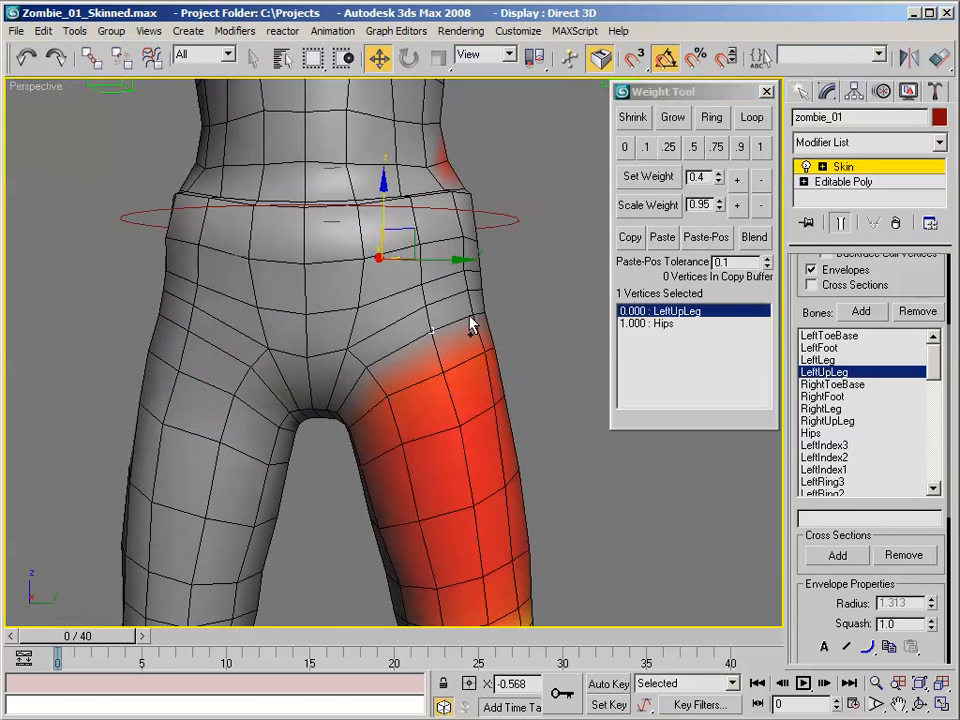
pyautogui.keyDown('ctrl'); pyautogui.click(474, 316); pyautogui.keyUp('ctrl')
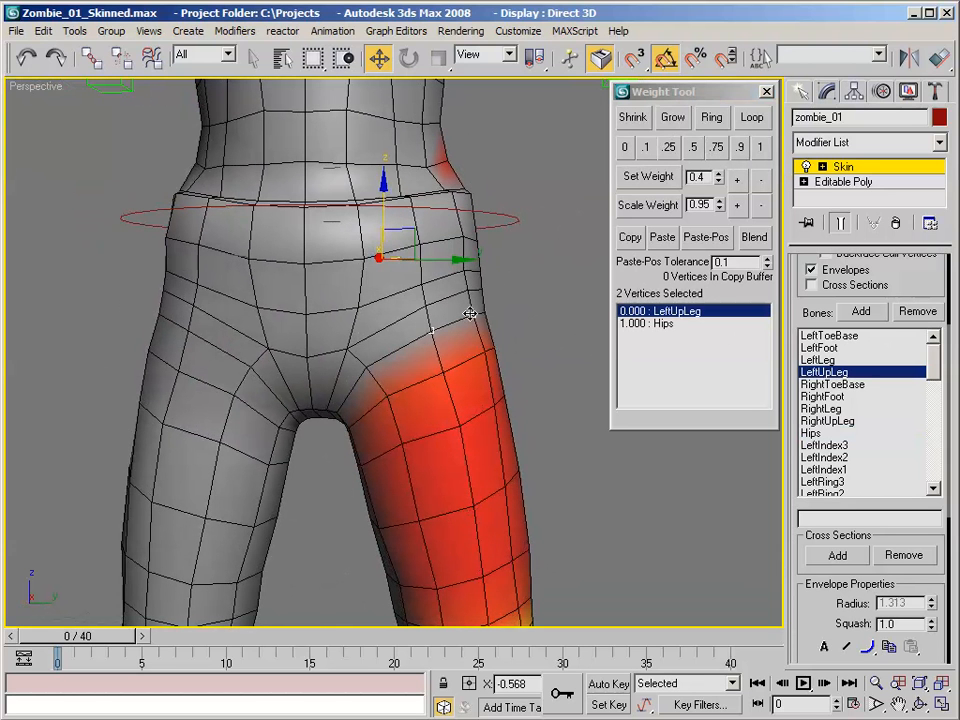
pyautogui.click(751, 120)
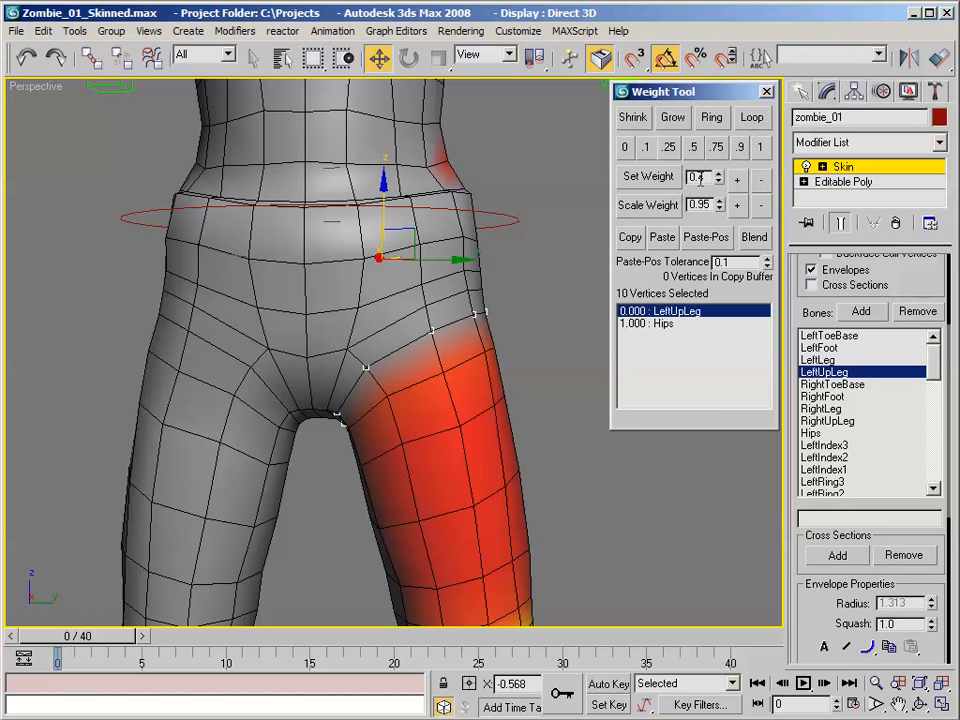
pyautogui.press('BackSpace')
pyautogui.write('7')
pyautogui.click(648, 177)
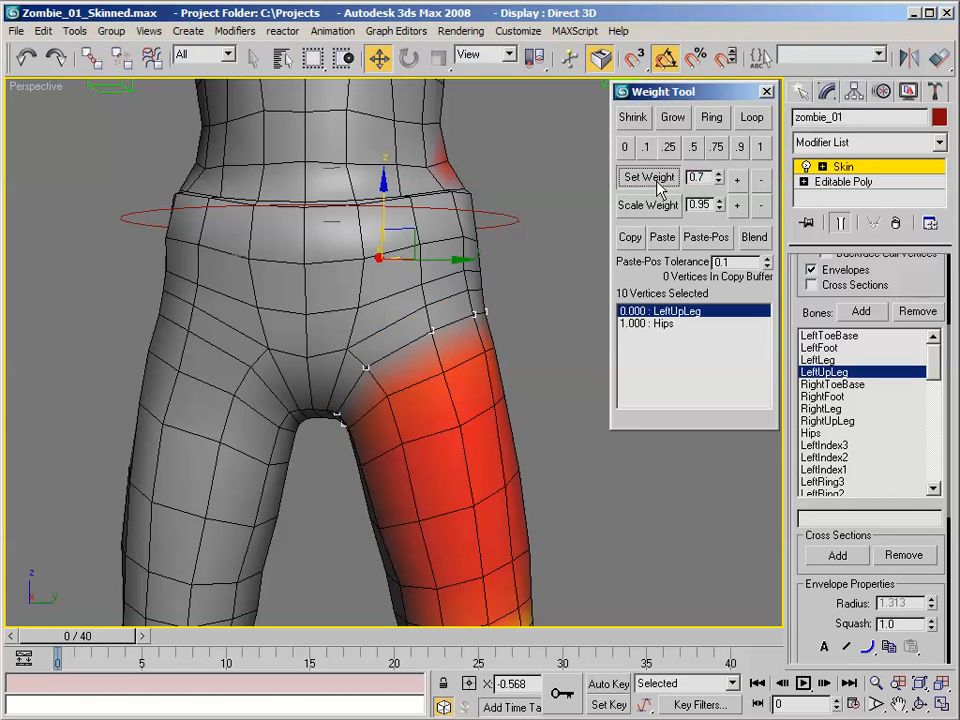
# Select the next vertex loop up at the left hip crease, add the missing crotch vertices from behind, and set its LeftUpLeg weight to .5.
pyautogui.click(460, 294)
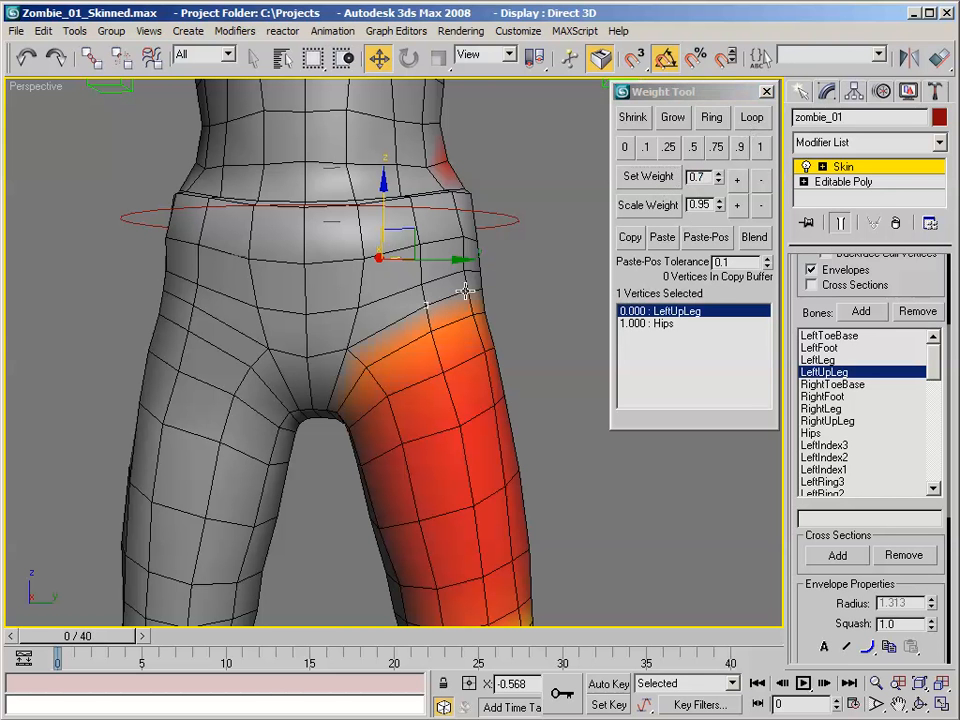
pyautogui.keyDown('ctrl'); pyautogui.click(467, 290); pyautogui.keyUp('ctrl')
pyautogui.click(749, 120)
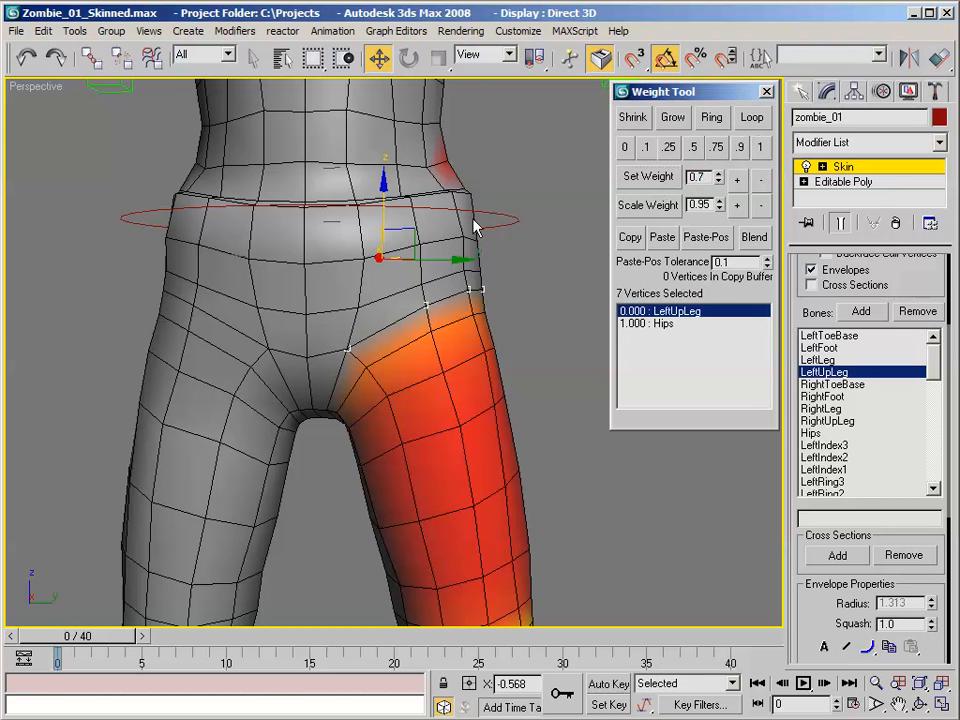
pyautogui.keyDown('alt'); pyautogui.moveTo(474, 227); pyautogui.dragTo(40, 215, button='middle'); pyautogui.keyUp('alt')
pyautogui.keyDown('ctrl'); pyautogui.click(441, 389); pyautogui.keyUp('ctrl')
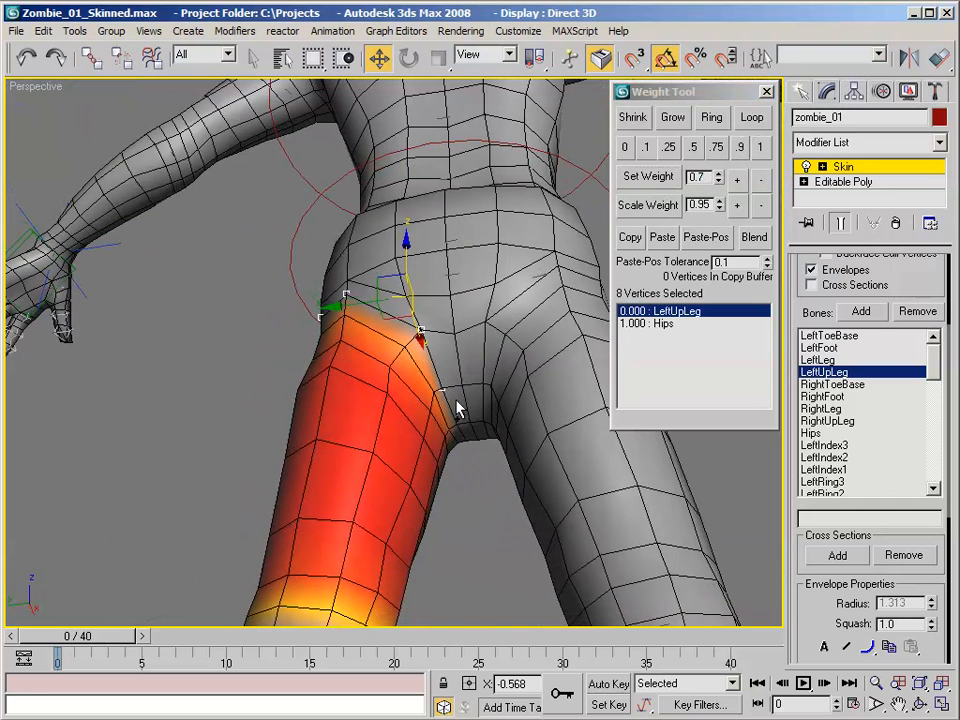
pyautogui.keyDown('ctrl'); pyautogui.click(457, 420); pyautogui.keyUp('ctrl')
pyautogui.keyDown('ctrl'); pyautogui.click(460, 435); pyautogui.keyUp('ctrl')
pyautogui.keyDown('alt'); pyautogui.moveTo(541, 376); pyautogui.dragTo(447, 333, button='middle'); pyautogui.keyUp('alt')
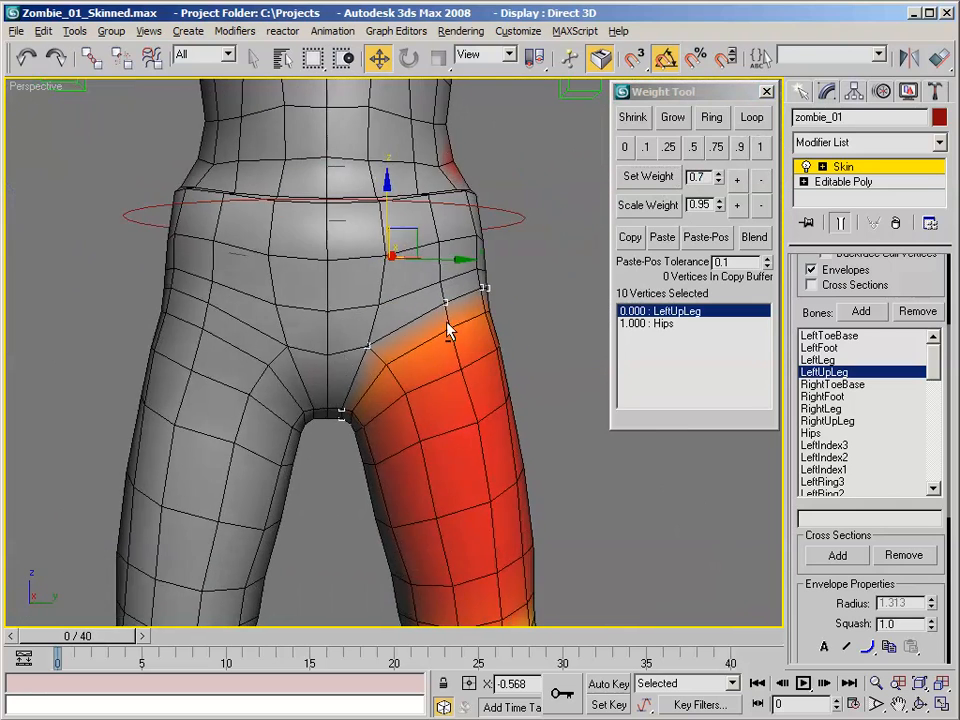
pyautogui.click(692, 148)
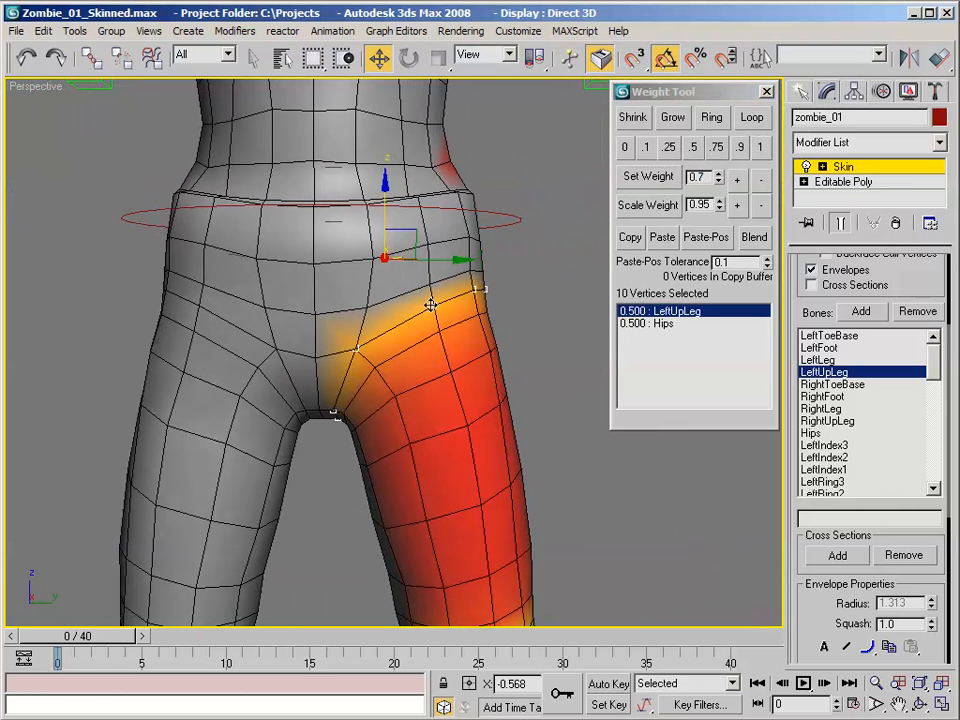
# Select the left half of the next vertex loop up around the hips, including the buttock vertex, and set its LeftUpLeg weight to .25.
pyautogui.click(370, 309)
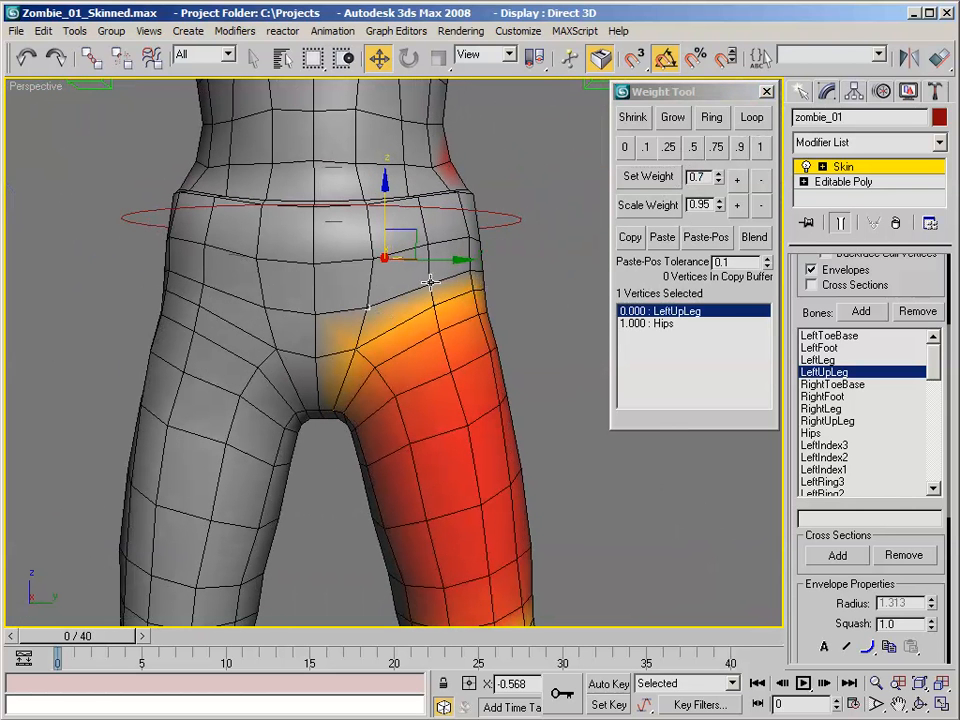
pyautogui.click(751, 118)
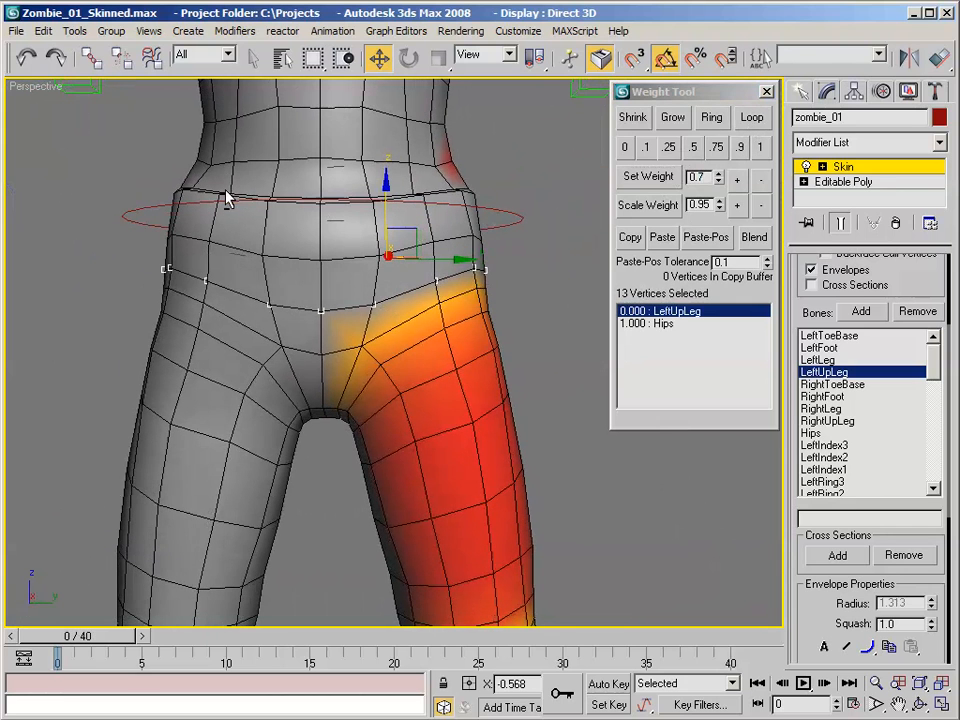
pyautogui.keyDown('alt'); pyautogui.moveTo(243, 402); pyautogui.dragTo(339, 510); pyautogui.keyUp('alt')
pyautogui.keyDown('alt'); pyautogui.moveTo(410, 335); pyautogui.dragTo(112, 333, button='middle'); pyautogui.keyUp('alt')
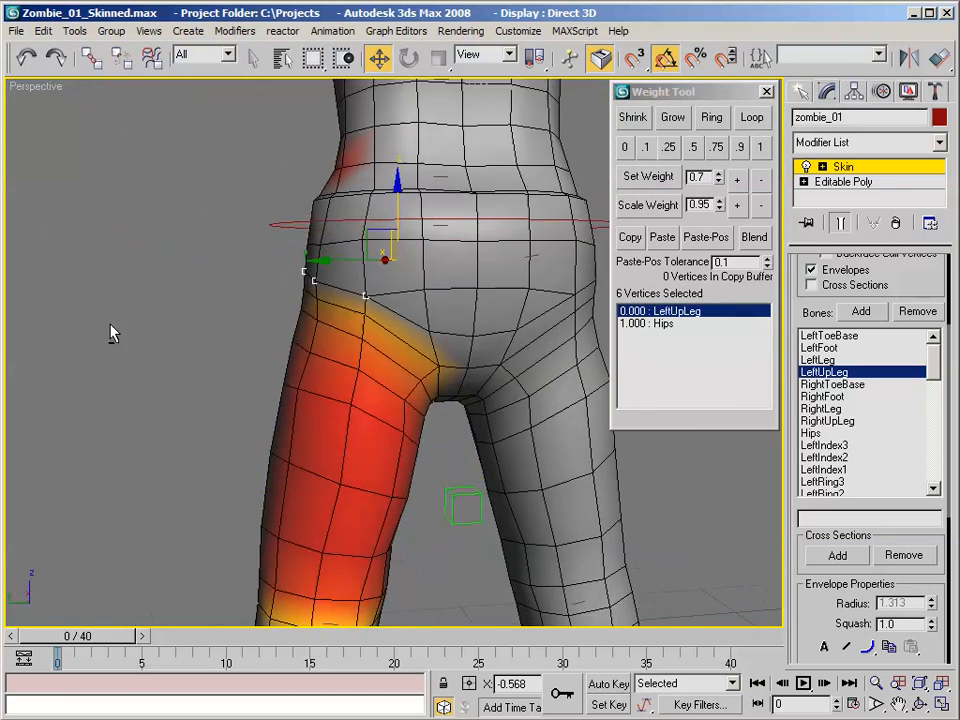
pyautogui.keyDown('ctrl'); pyautogui.click(432, 330); pyautogui.keyUp('ctrl')
pyautogui.keyDown('alt'); pyautogui.moveTo(463, 349); pyautogui.dragTo(778, 256, button='middle'); pyautogui.keyUp('alt')
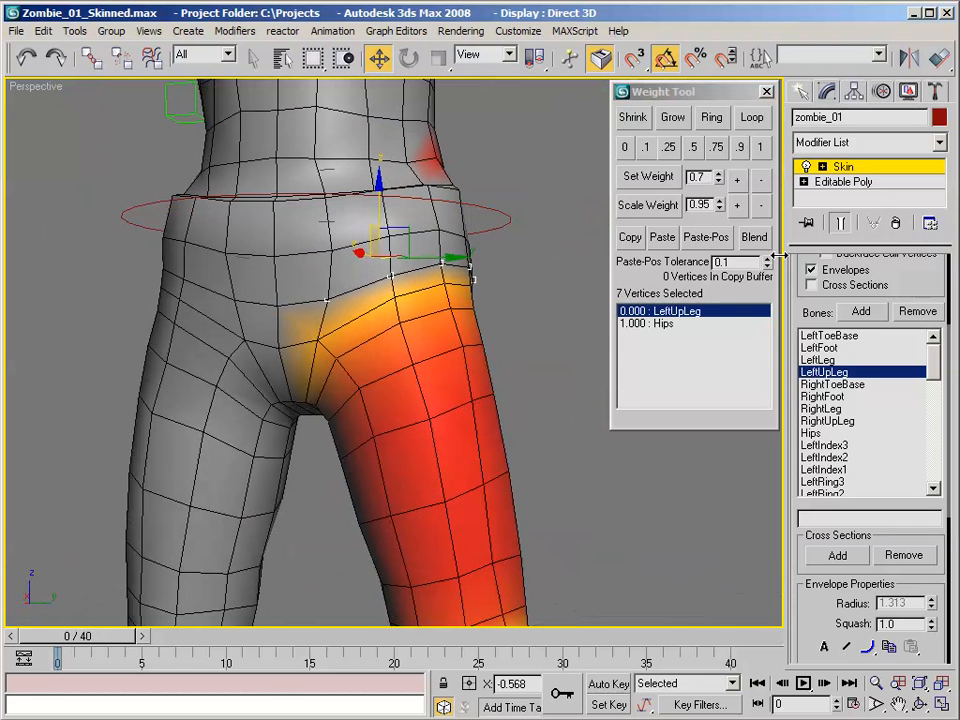
pyautogui.click(668, 147)
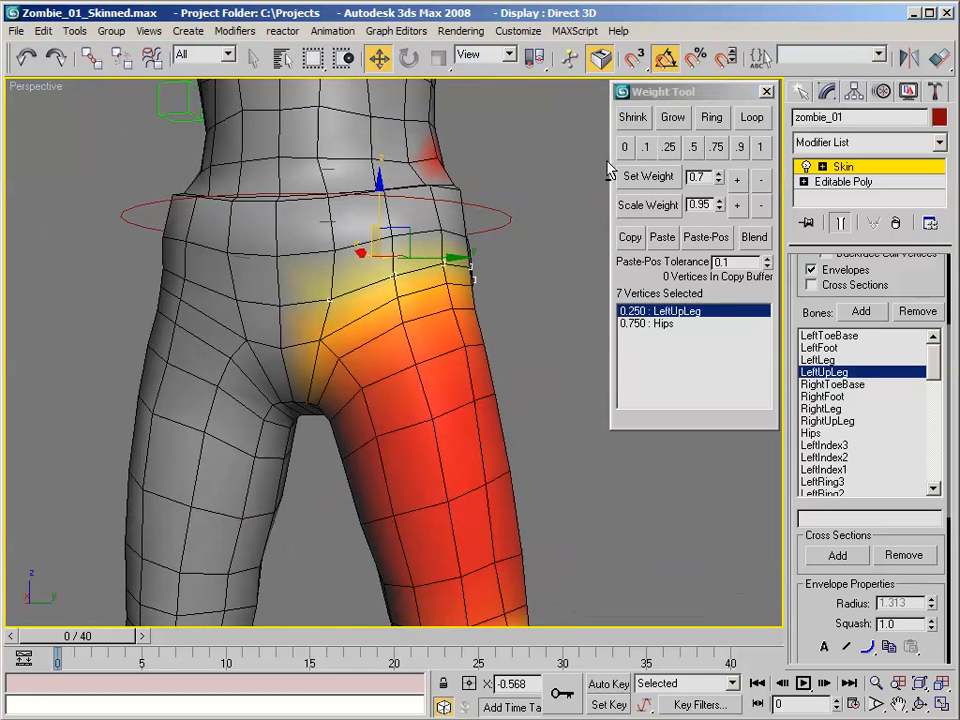
pyautogui.keyDown('alt'); pyautogui.moveTo(607, 163); pyautogui.dragTo(621, 162, button='middle'); pyautogui.keyUp('alt')
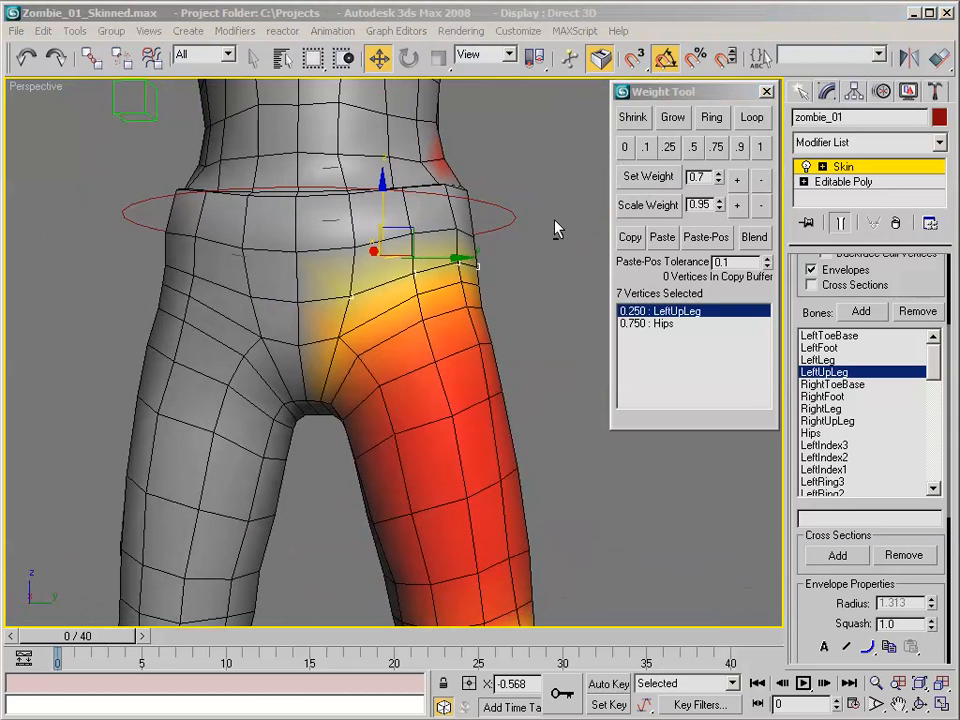
# Leave envelope editing on the zombie mesh and select the CTL_left_foot control.
pyautogui.keyDown('alt'); pyautogui.moveTo(555, 219); pyautogui.dragTo(470, 219, button='middle'); pyautogui.keyUp('alt')
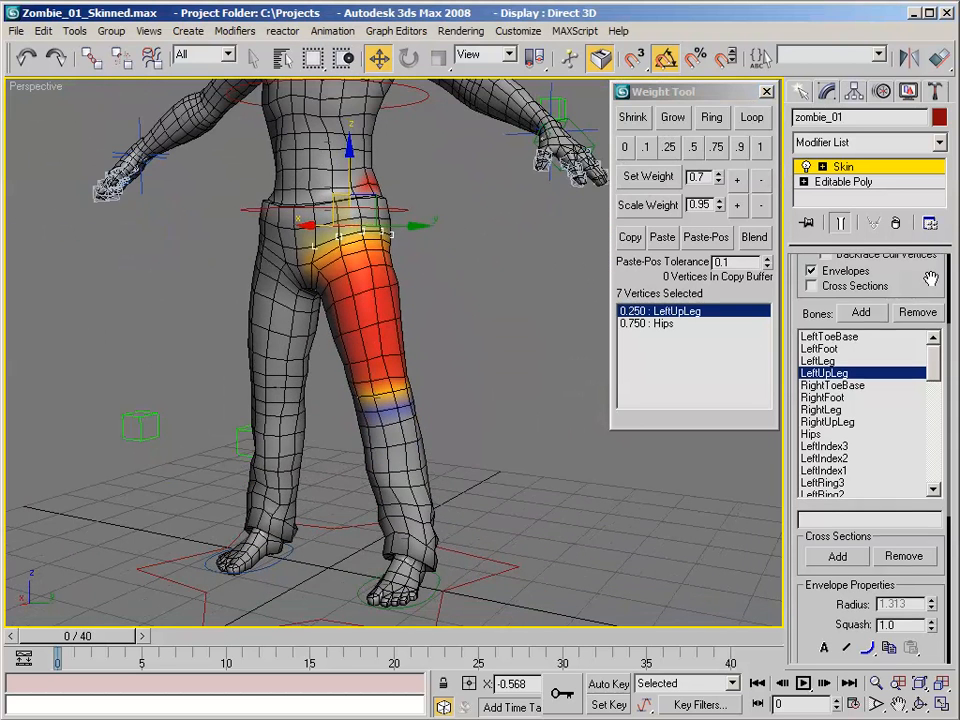
pyautogui.scroll(5, 860, 307)
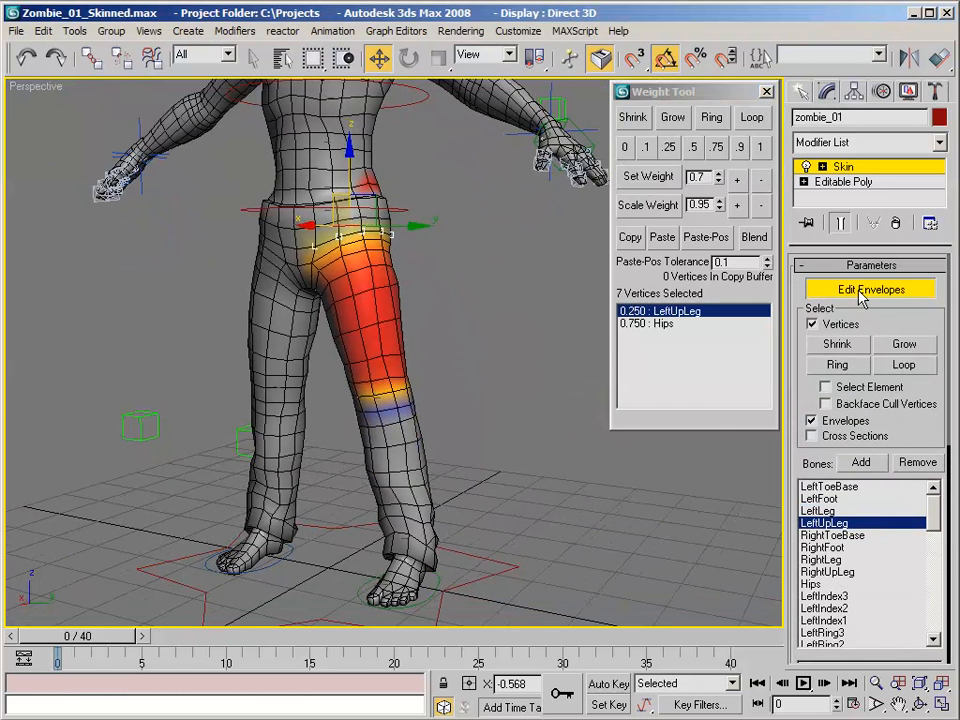
pyautogui.click(860, 296)
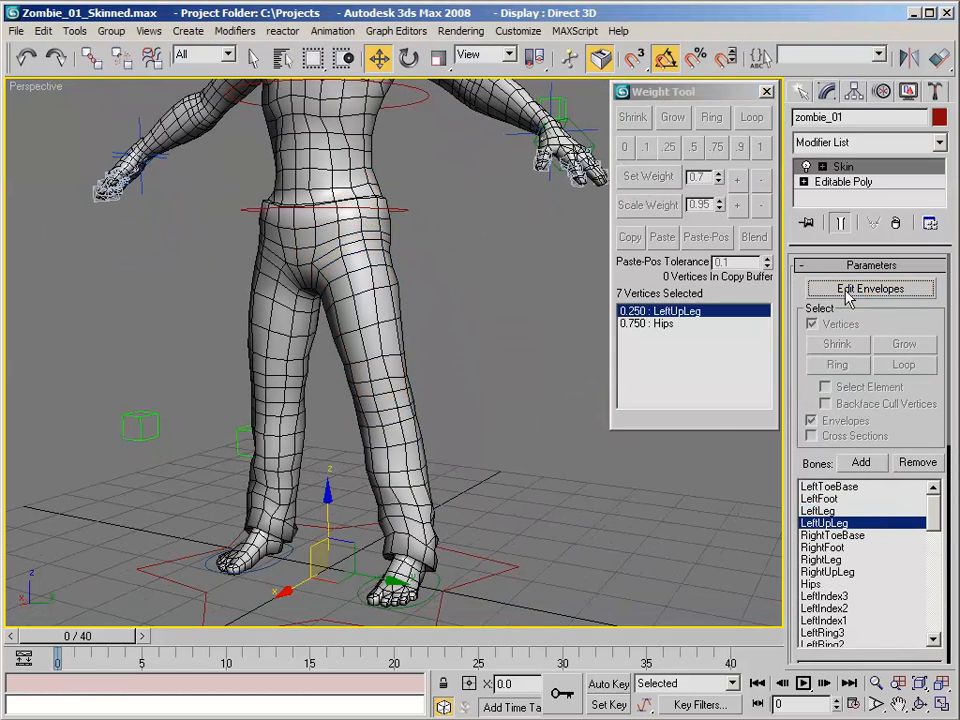
pyautogui.click(548, 333)
pyautogui.moveTo(491, 431); pyautogui.dragTo(447, 389, button='middle')
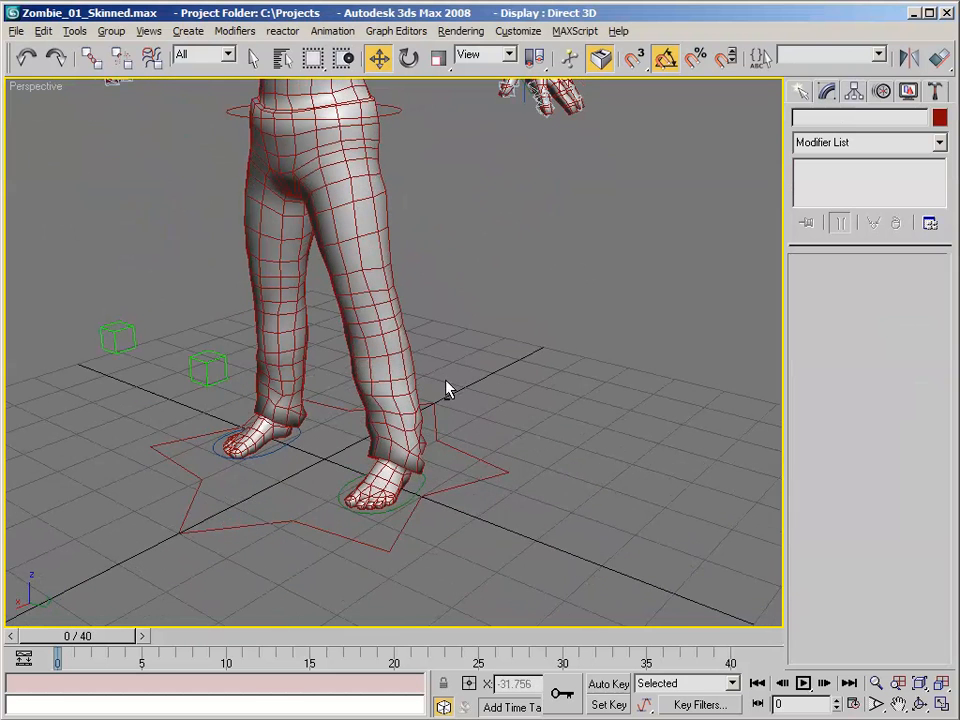
pyautogui.click(385, 515)
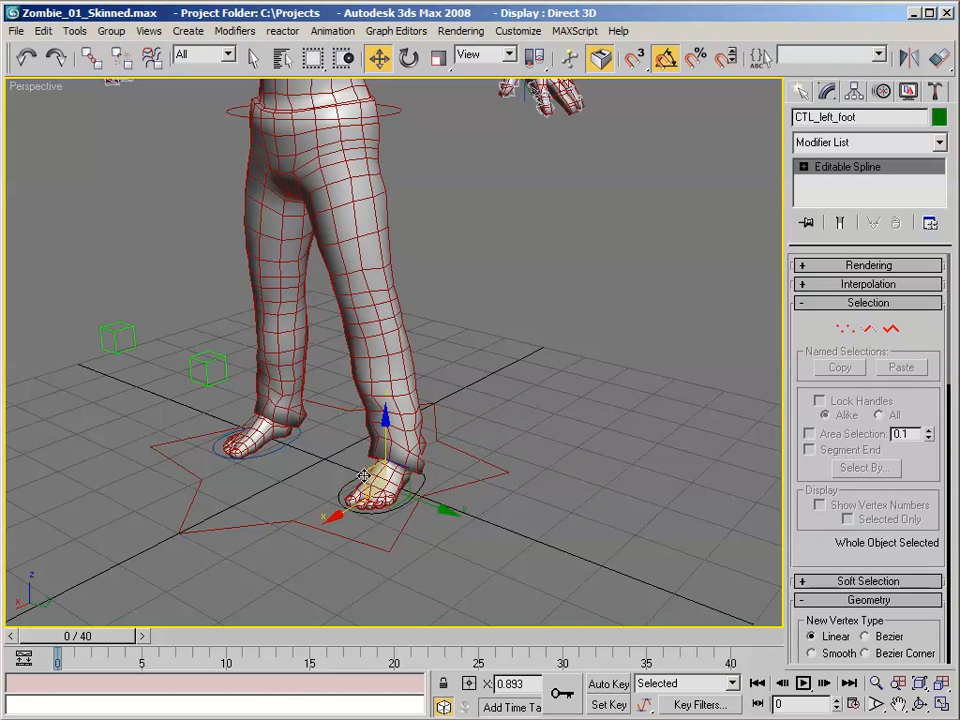
# Turn on Auto Key and, at frame 10, move the left foot control forward and up so the knee bends.
pyautogui.click(609, 684)
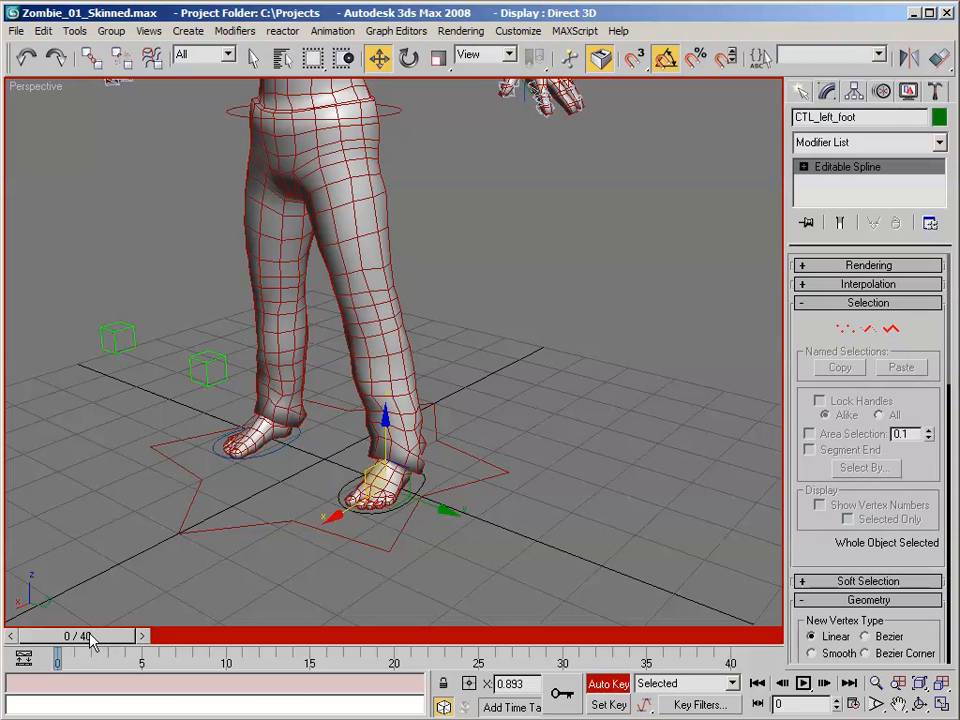
pyautogui.moveTo(87, 641); pyautogui.dragTo(237, 641)
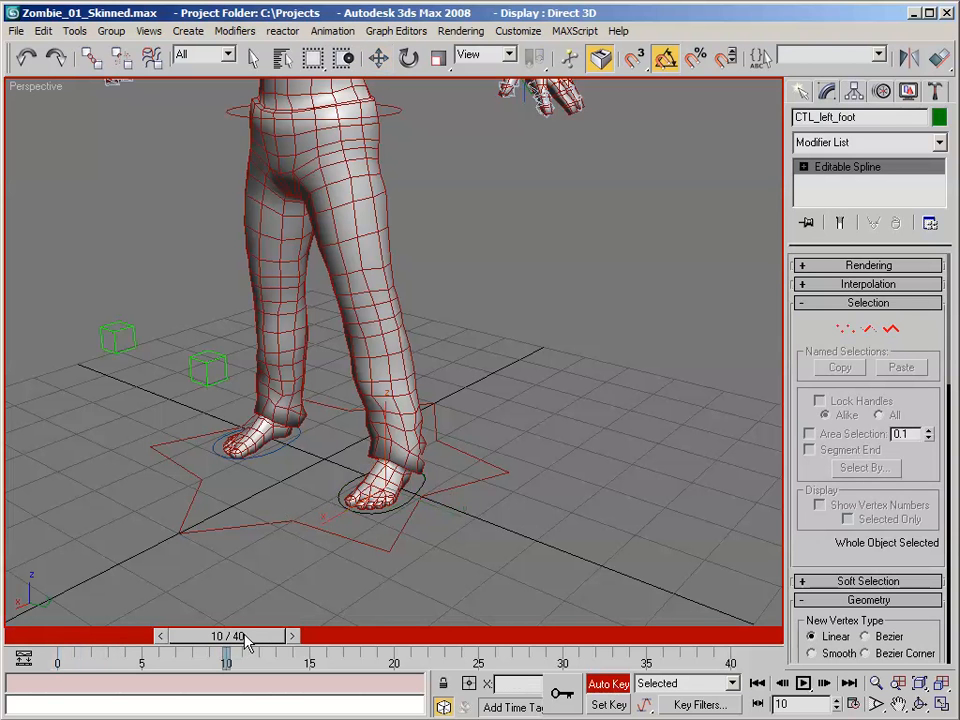
pyautogui.moveTo(354, 480)
pyautogui.keyDown('alt'); pyautogui.mouseDown(button='middle')
pyautogui.moveTo(334, 467)
pyautogui.moveTo(357, 468)
pyautogui.mouseUp(button='middle'); pyautogui.keyUp('alt')
pyautogui.moveTo(358, 470); pyautogui.dragTo(229, 408)
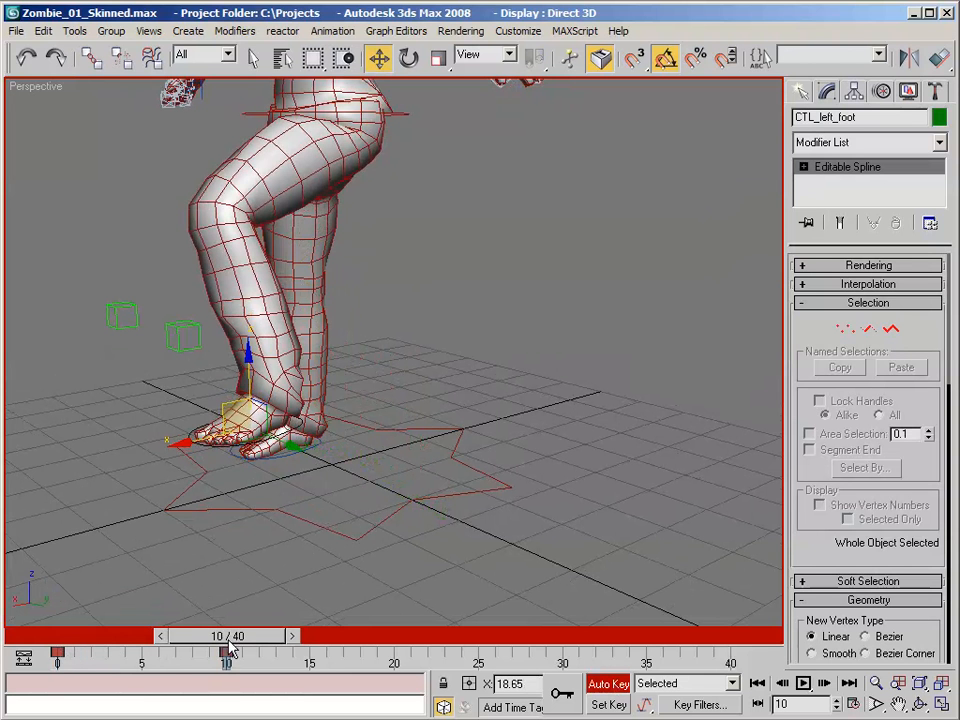
# At frame 20, key the left foot control moved back behind the body and rotated so the toes point down.
pyautogui.moveTo(236, 640)
pyautogui.mouseDown()
pyautogui.moveTo(57, 648)
pyautogui.moveTo(238, 647)
pyautogui.mouseUp()
pyautogui.press('w')
pyautogui.moveTo(238, 647); pyautogui.dragTo(394, 645)
pyautogui.keyDown('alt'); pyautogui.moveTo(367, 486); pyautogui.dragTo(255, 440, button='middle'); pyautogui.keyUp('alt')
pyautogui.moveTo(196, 380); pyautogui.dragTo(405, 400)
pyautogui.press('e')
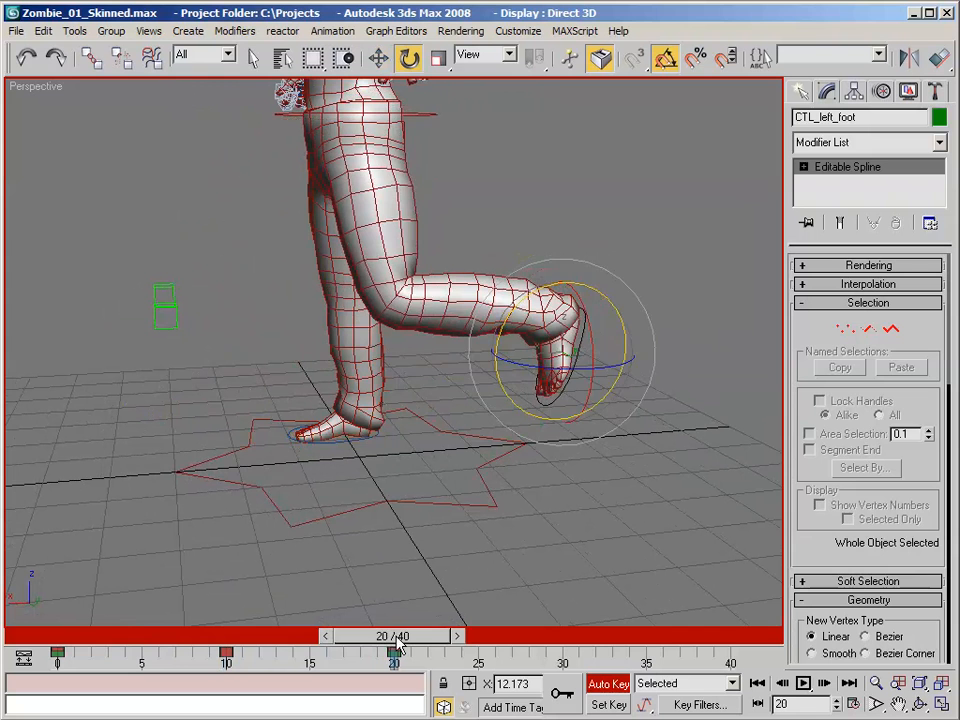
# Return to frame 10 and turn off Auto Key with nothing selected, to inspect the left hip's deformation in the raised-leg pose.
pyautogui.moveTo(398, 648); pyautogui.dragTo(246, 518)
pyautogui.press('e')
pyautogui.press('w')
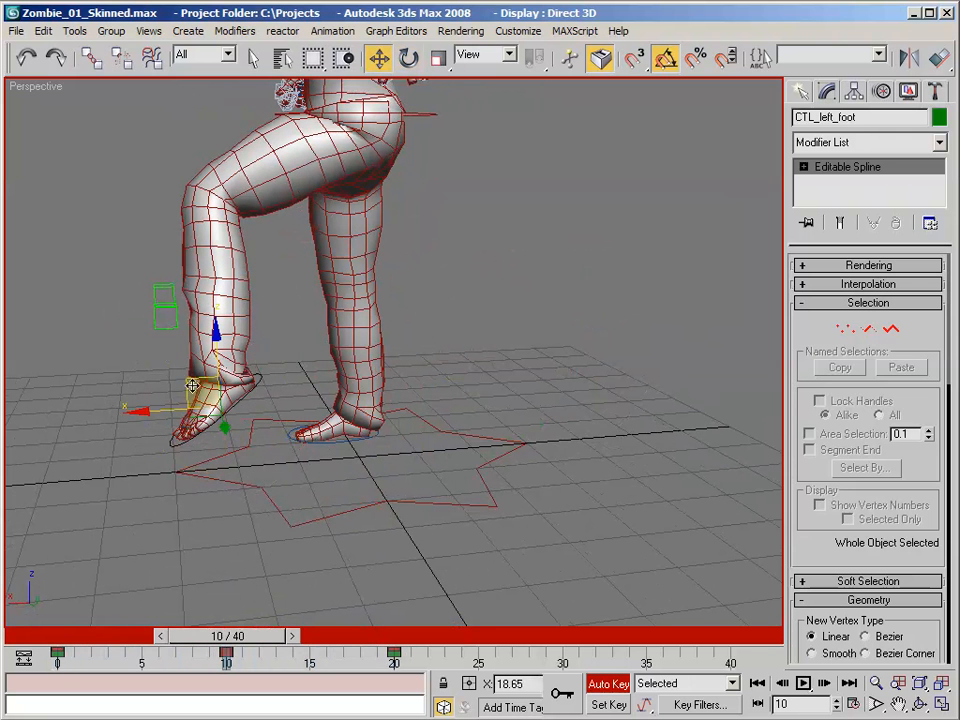
pyautogui.click(191, 367)
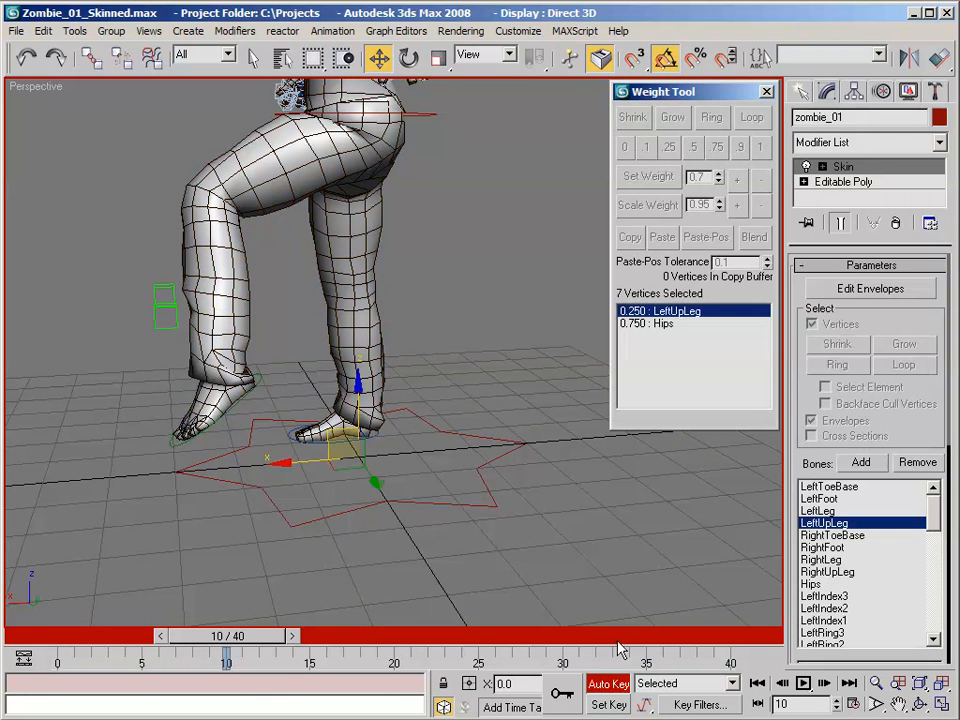
pyautogui.click(605, 684)
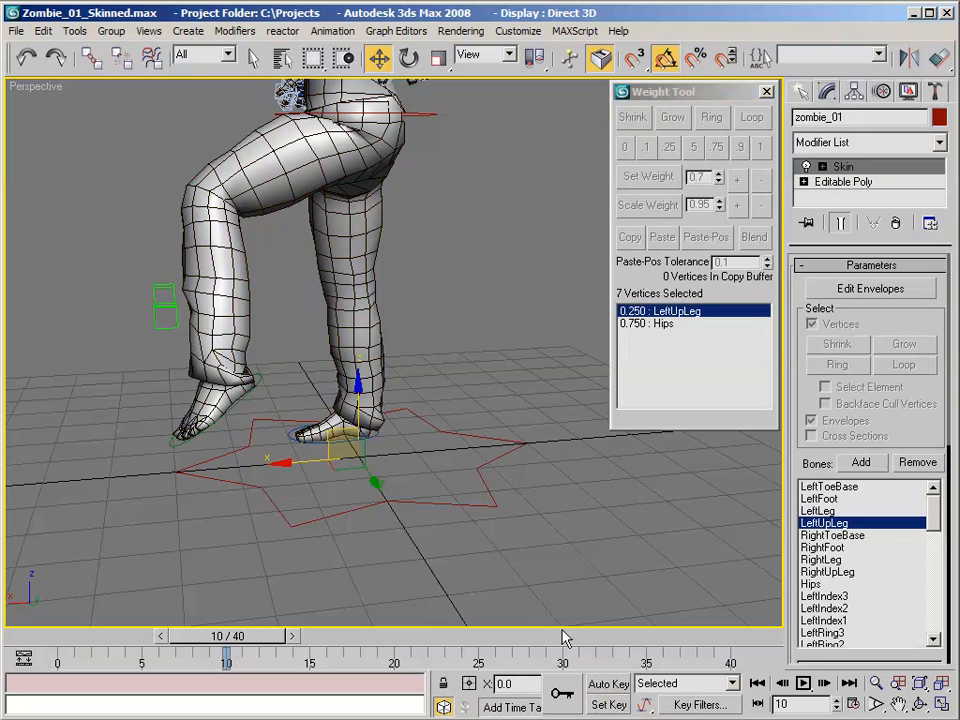
pyautogui.click(573, 494)
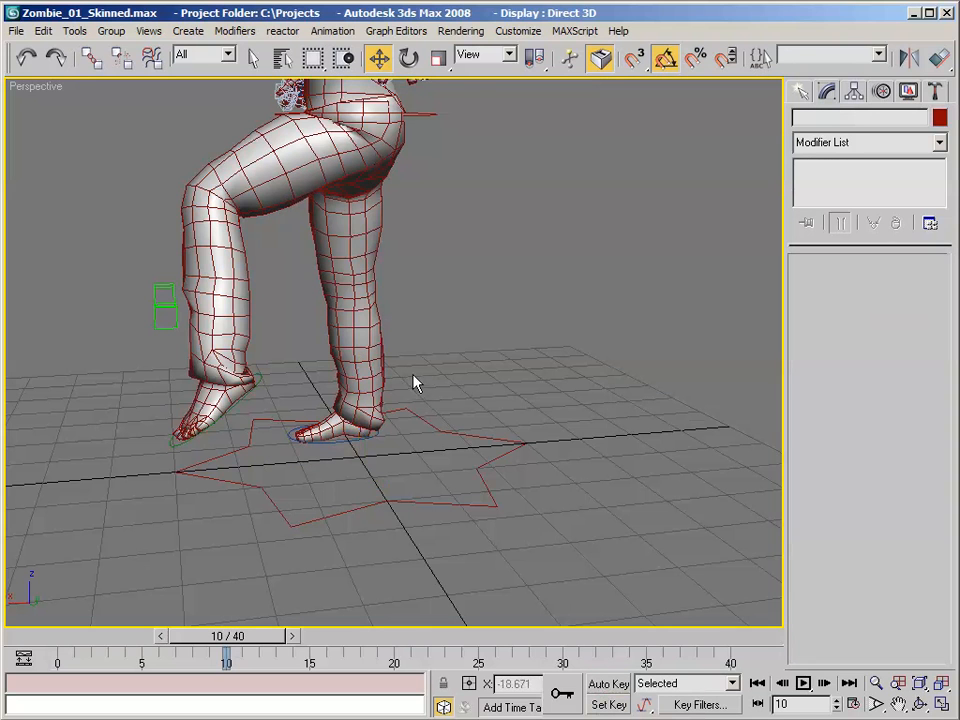
pyautogui.keyDown('alt'); pyautogui.moveTo(414, 381); pyautogui.dragTo(445, 433, button='middle'); pyautogui.keyUp('alt')
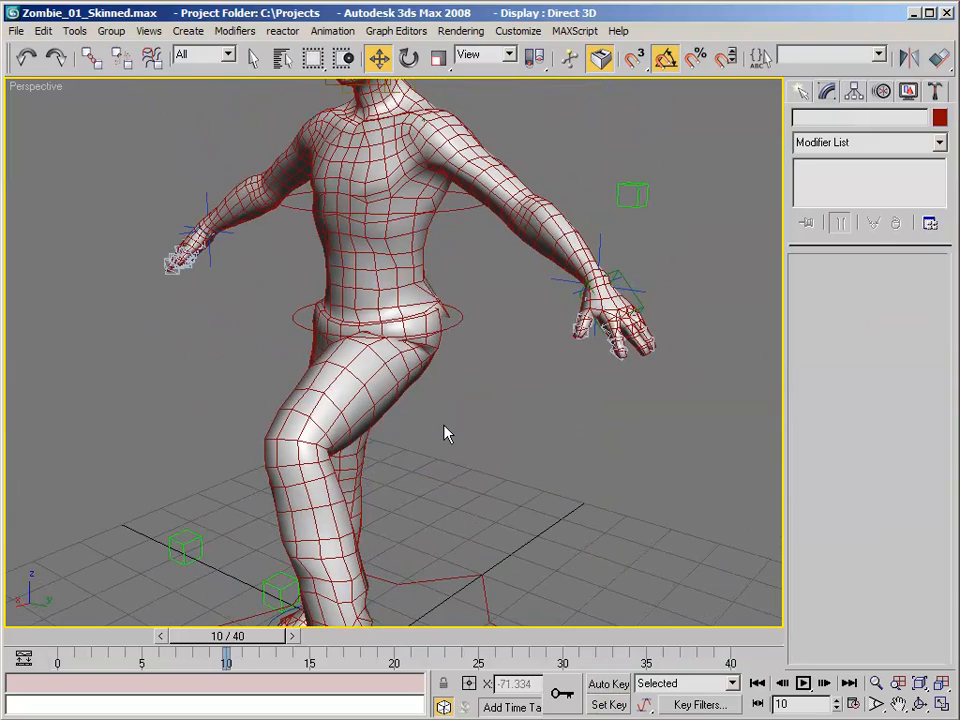